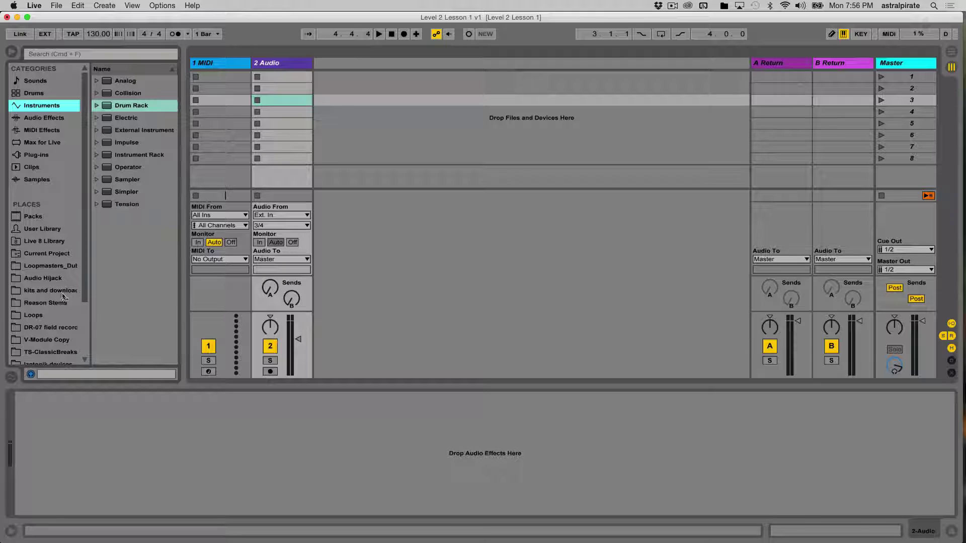
# Preview FB_127_DrumLp-4_all.wav from the Loopmasters MINIMAL TECHNO Drum Loops folder and place it in the audio track's first clip slot
pyautogui.click(52, 267)
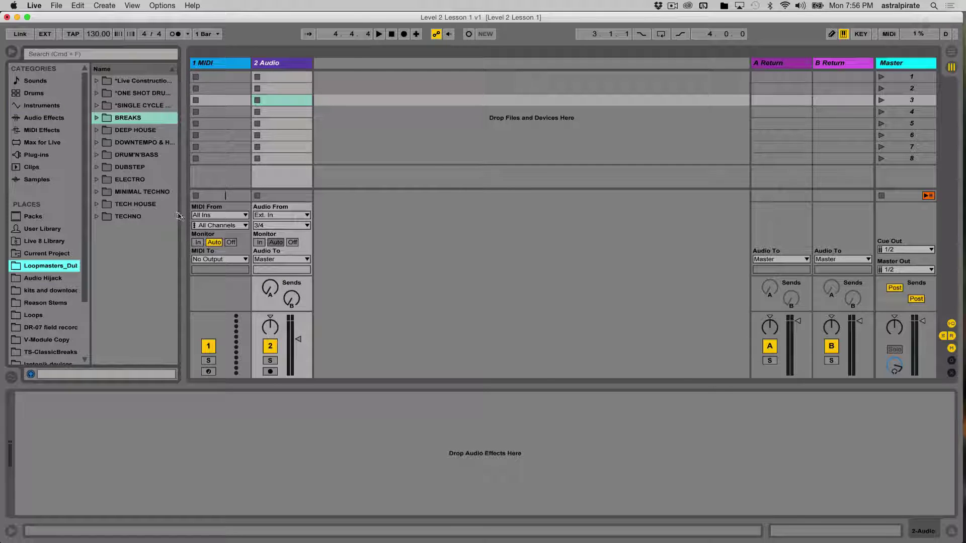
pyautogui.moveTo(185, 214); pyautogui.dragTo(233, 214)
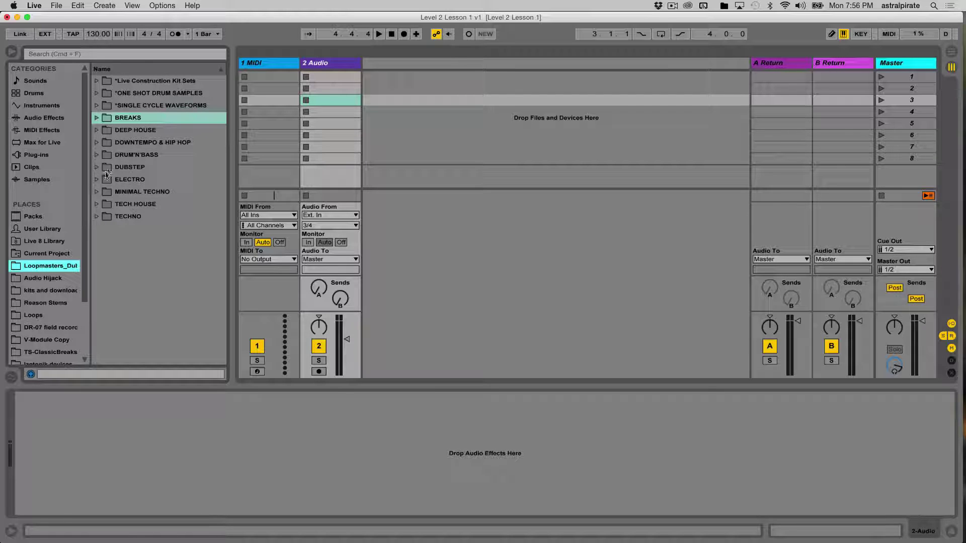
pyautogui.click(105, 192)
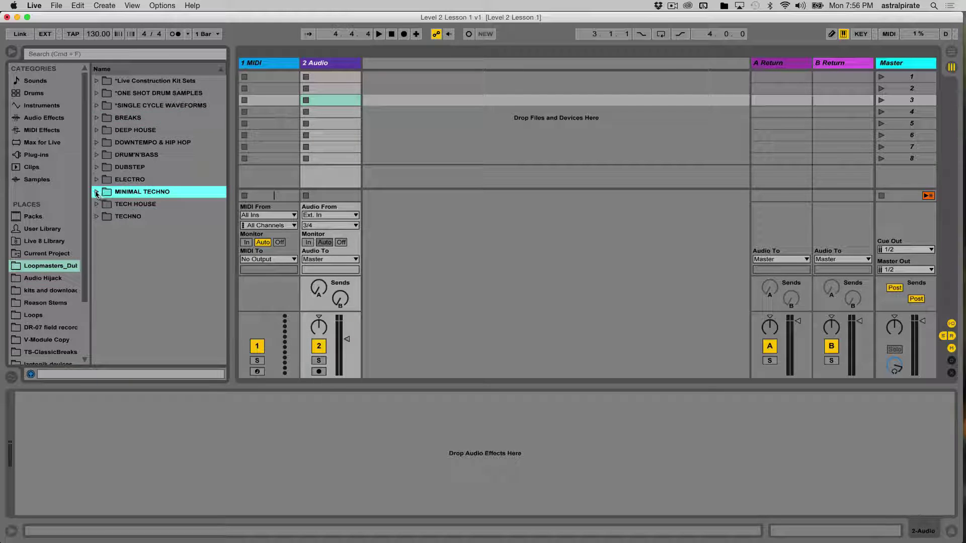
pyautogui.click(97, 192)
pyautogui.click(104, 216)
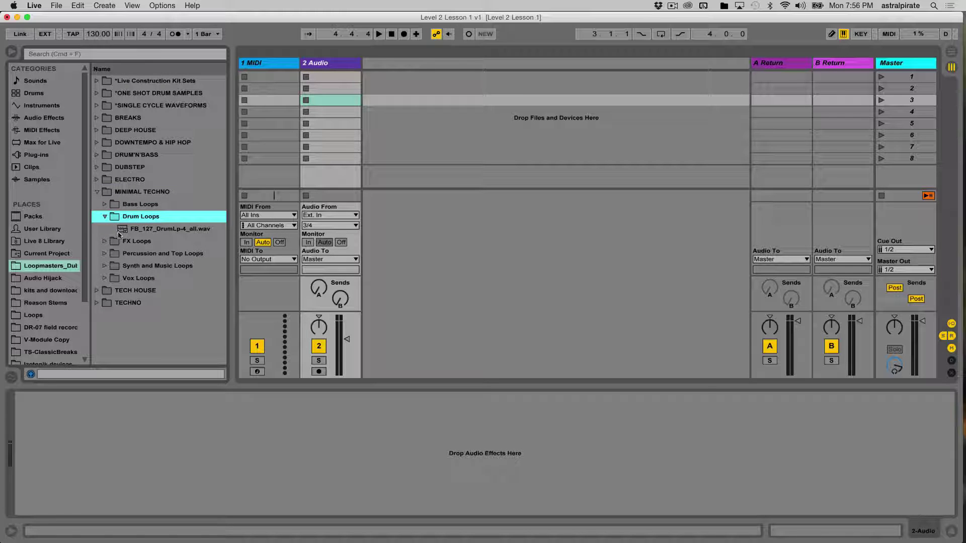
pyautogui.click(119, 232)
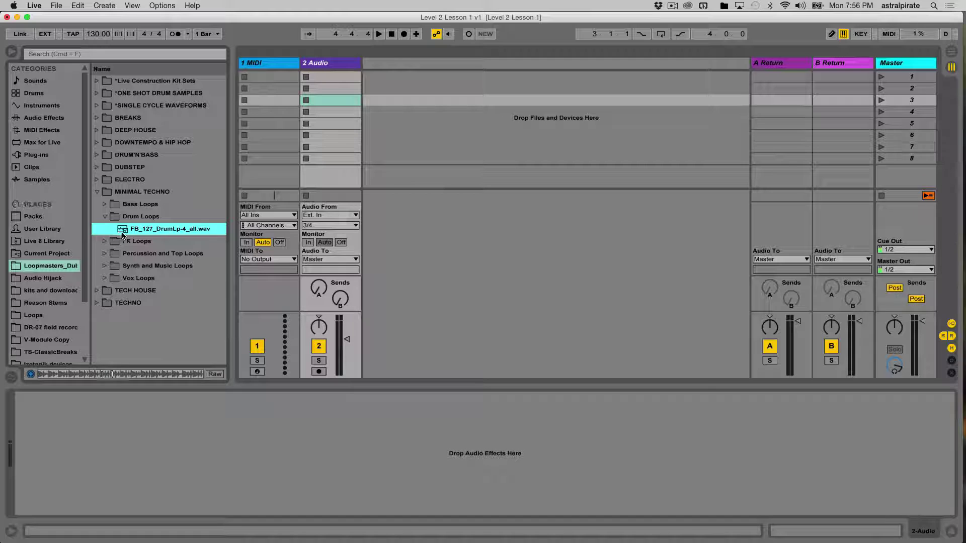
pyautogui.moveTo(166, 230); pyautogui.dragTo(327, 76)
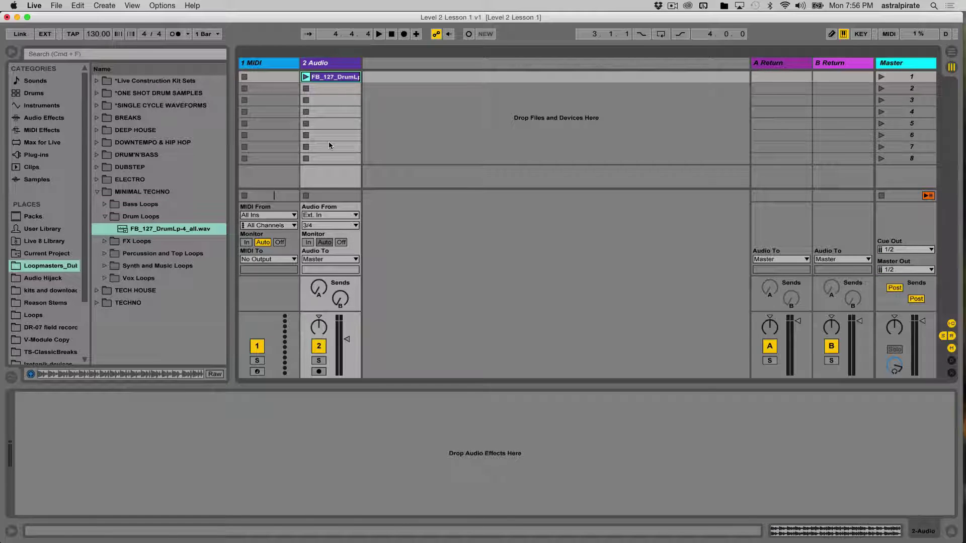
# Open the drum loop clip's waveform and play it against the metronome, muting and unmuting the audio track to compare
pyautogui.click(328, 78)
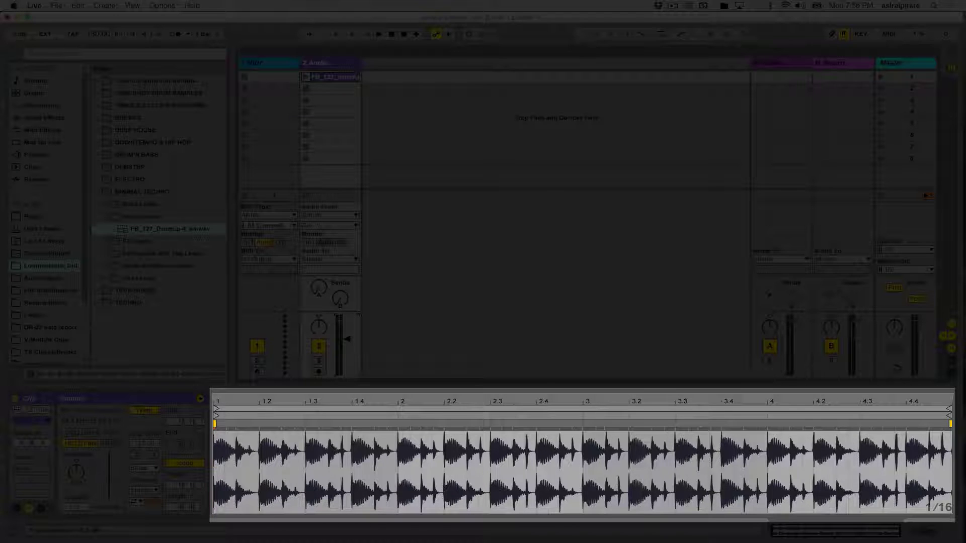
pyautogui.click(305, 77)
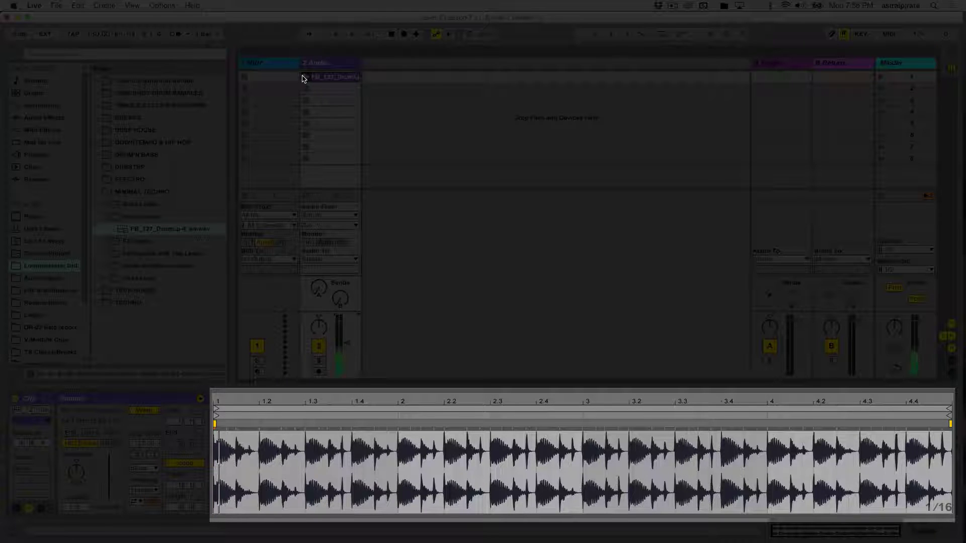
pyautogui.moveTo(344, 343)
pyautogui.mouseDown()
pyautogui.moveTo(348, 331)
pyautogui.moveTo(347, 341)
pyautogui.mouseUp()
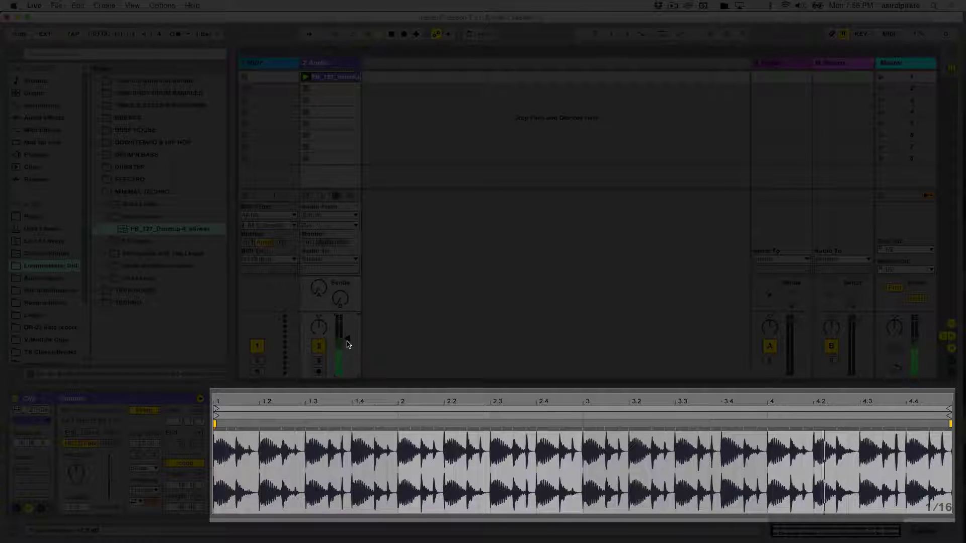
pyautogui.click(174, 34)
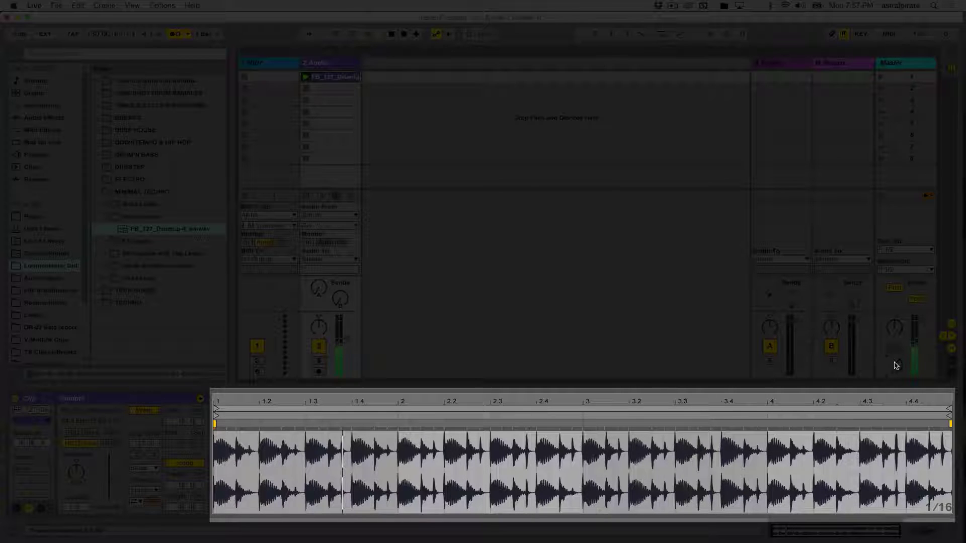
pyautogui.click(322, 346)
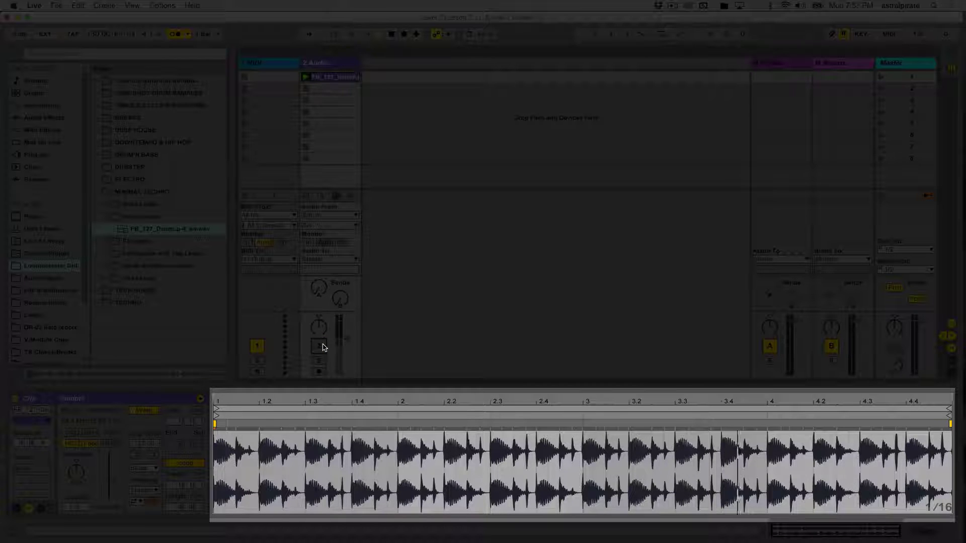
pyautogui.click(319, 347)
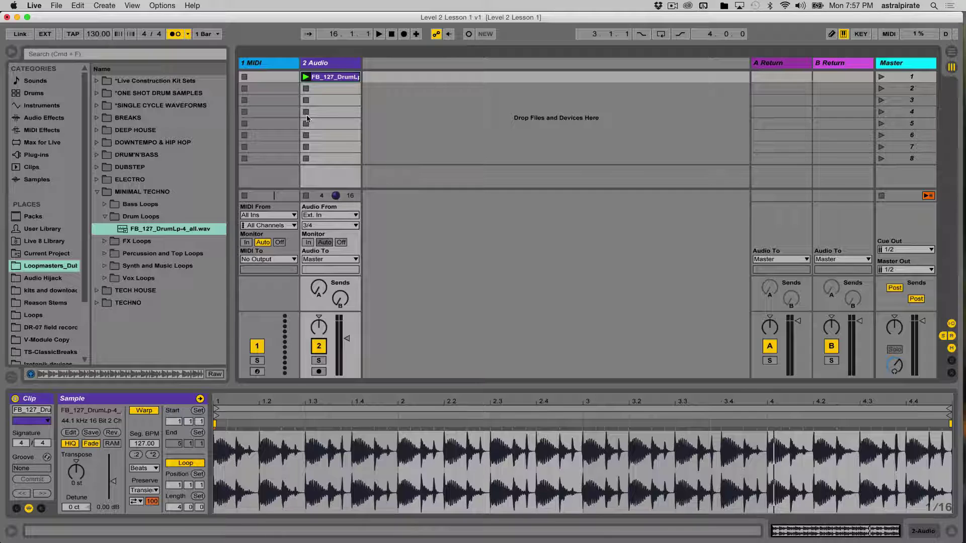
# Load the Kick-909.adg preset from the Drums category onto the MIDI track
pyautogui.click(285, 67)
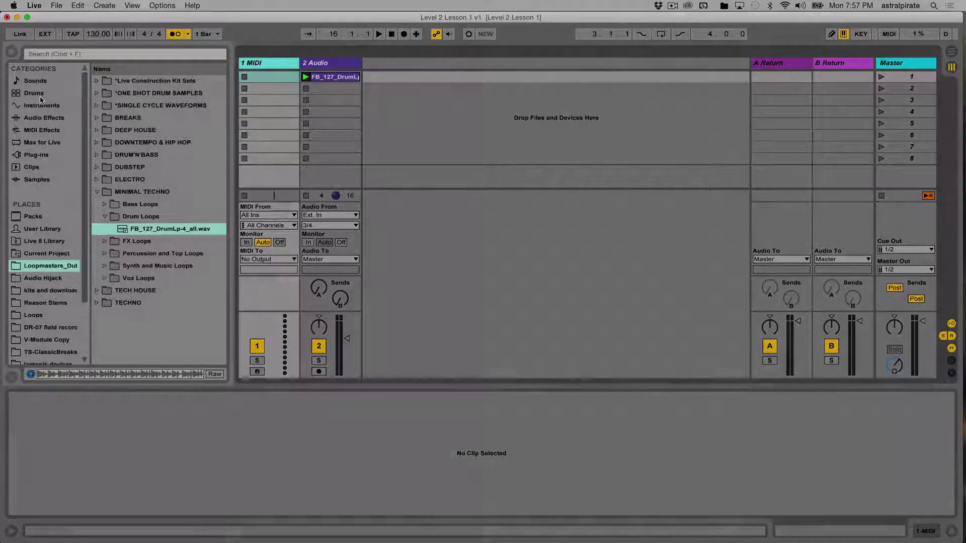
pyautogui.click(42, 96)
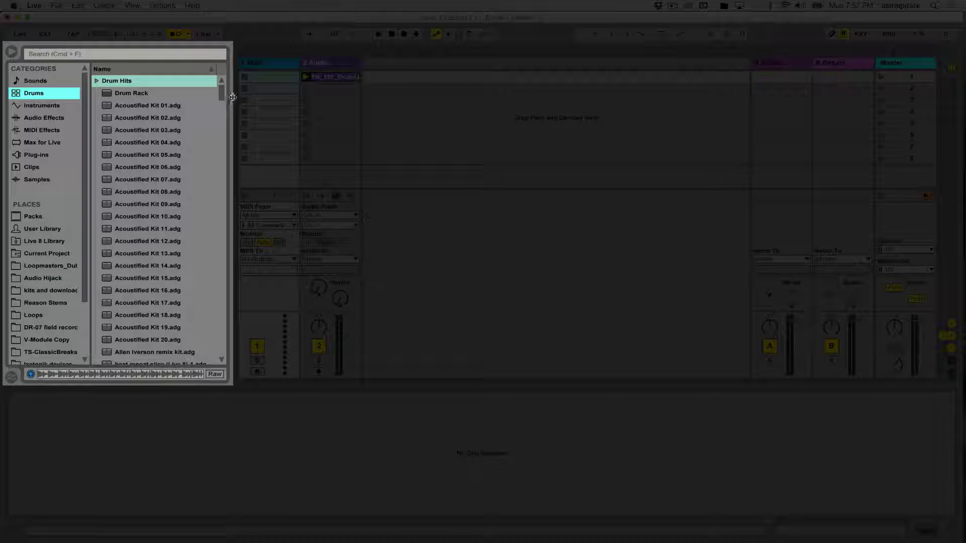
pyautogui.moveTo(224, 98); pyautogui.dragTo(215, 193)
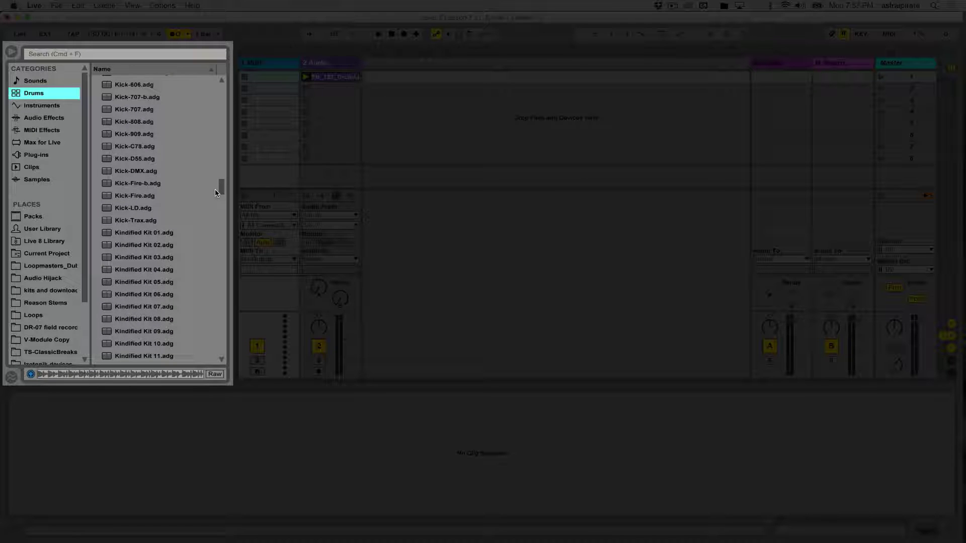
pyautogui.click(122, 135)
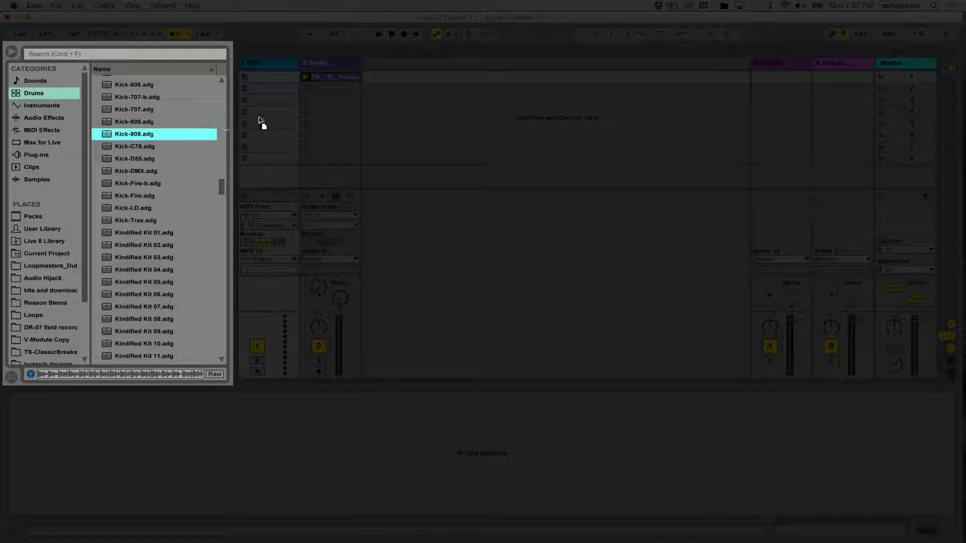
pyautogui.moveTo(258, 117); pyautogui.dragTo(260, 119)
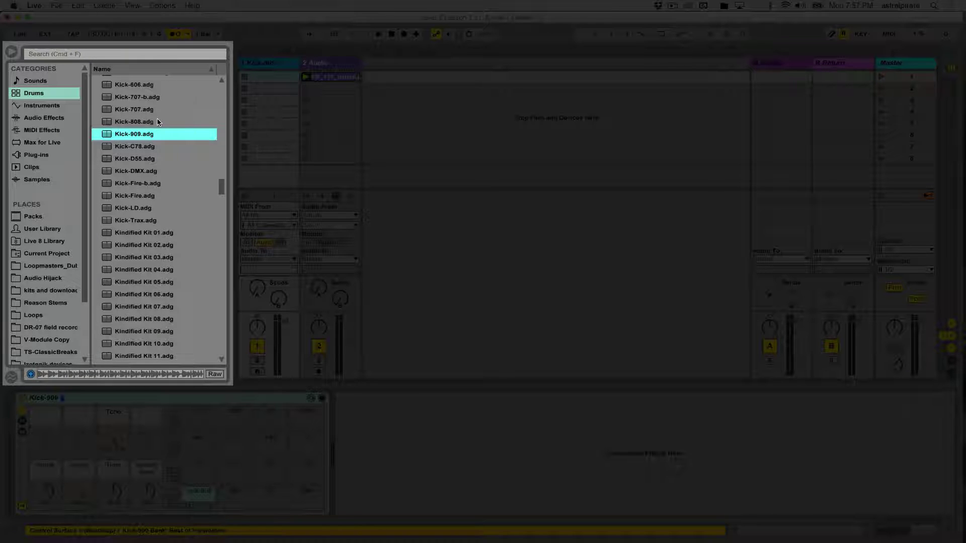
# Replace the MIDI track's instrument with the Kit-909 Classic.adg drum kit
pyautogui.moveTo(224, 193); pyautogui.dragTo(225, 209)
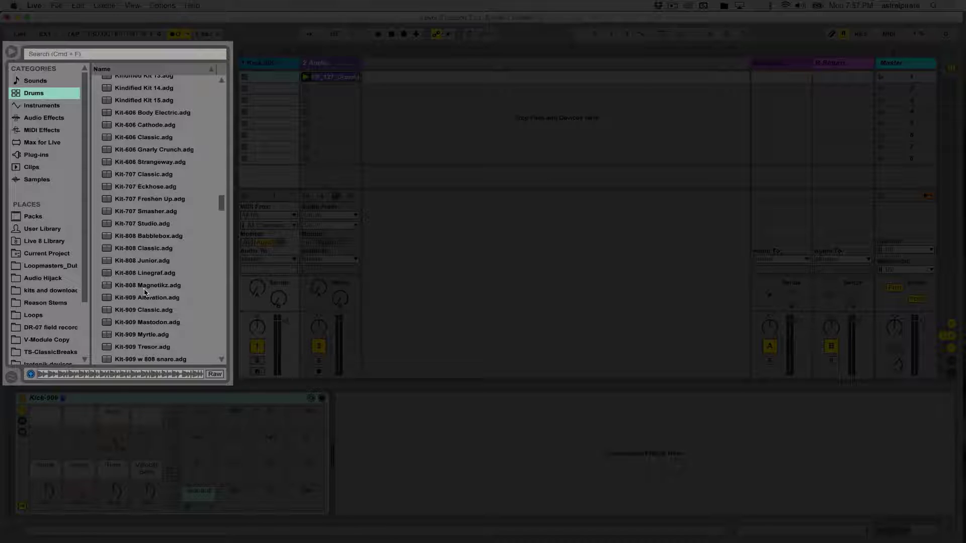
pyautogui.click(149, 310)
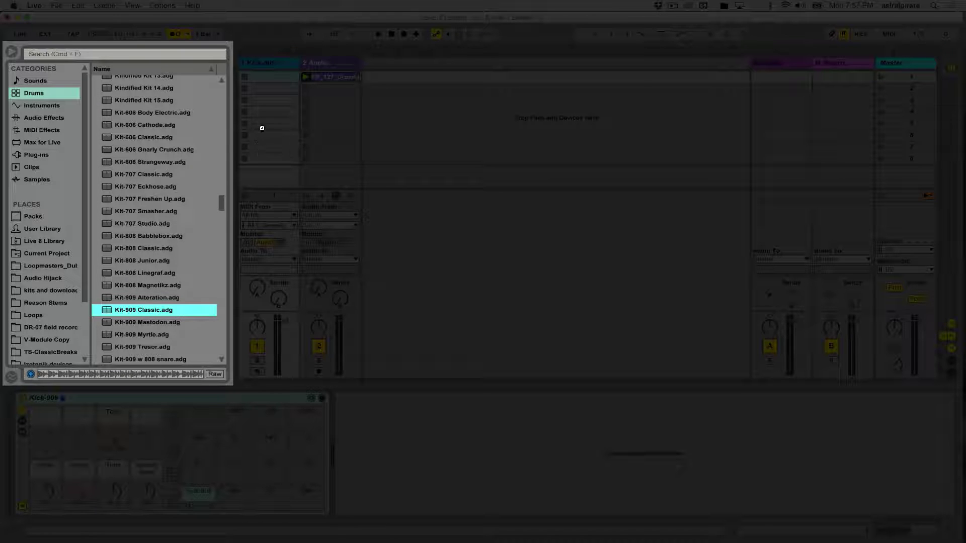
pyautogui.moveTo(262, 128); pyautogui.dragTo(262, 127)
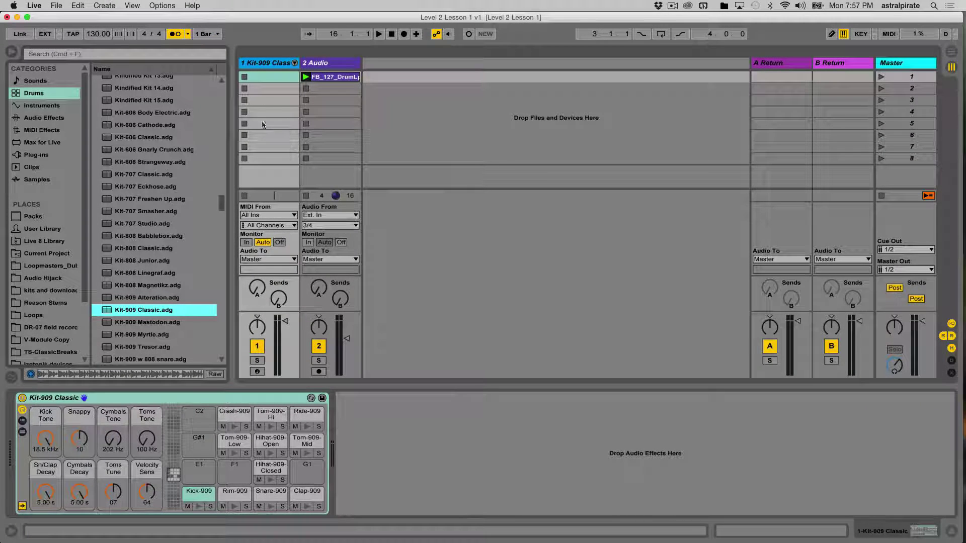
# Arm the Kit-909 Classic track and audition its kick from the computer keyboard in the C1 to D2 octave
pyautogui.click(257, 373)
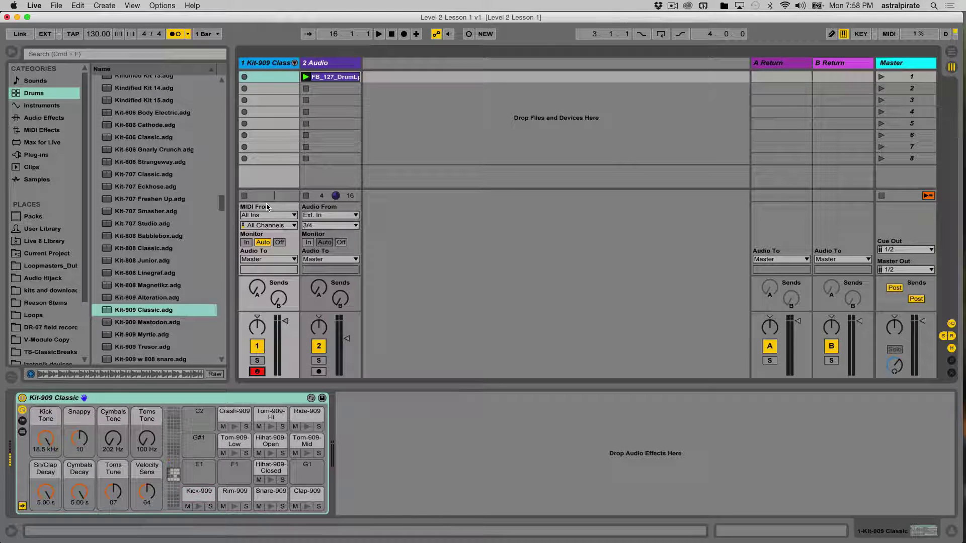
pyautogui.press('x')
pyautogui.press('a')
pyautogui.press('z')
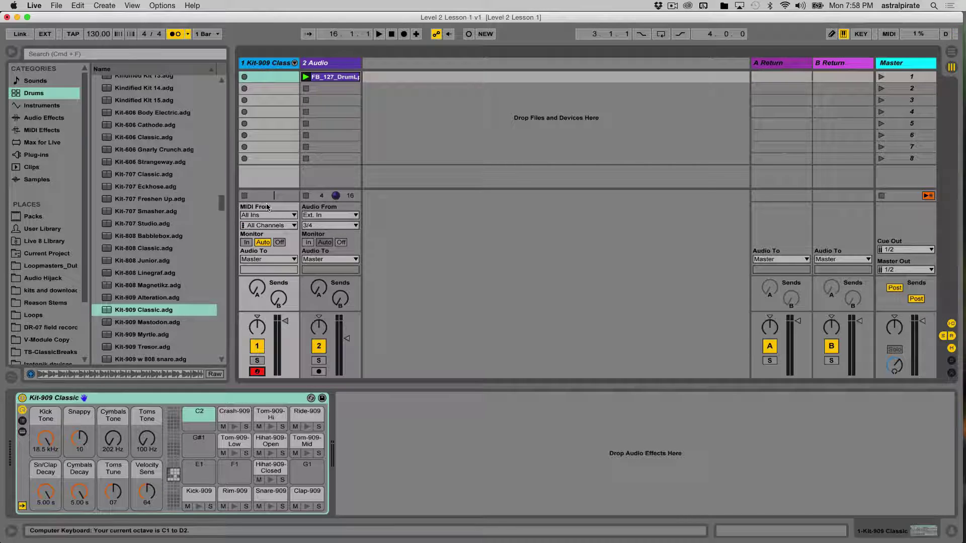
pyautogui.press('a')
pyautogui.press('a')
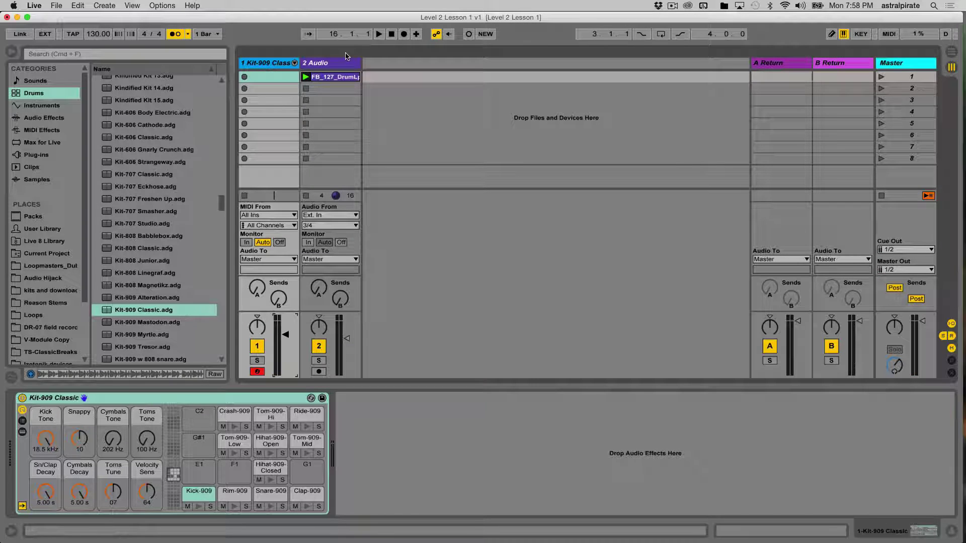
# Open the drum loop clip on the audio track and relaunch it from its start
pyautogui.click(328, 78)
pyautogui.click(328, 78)
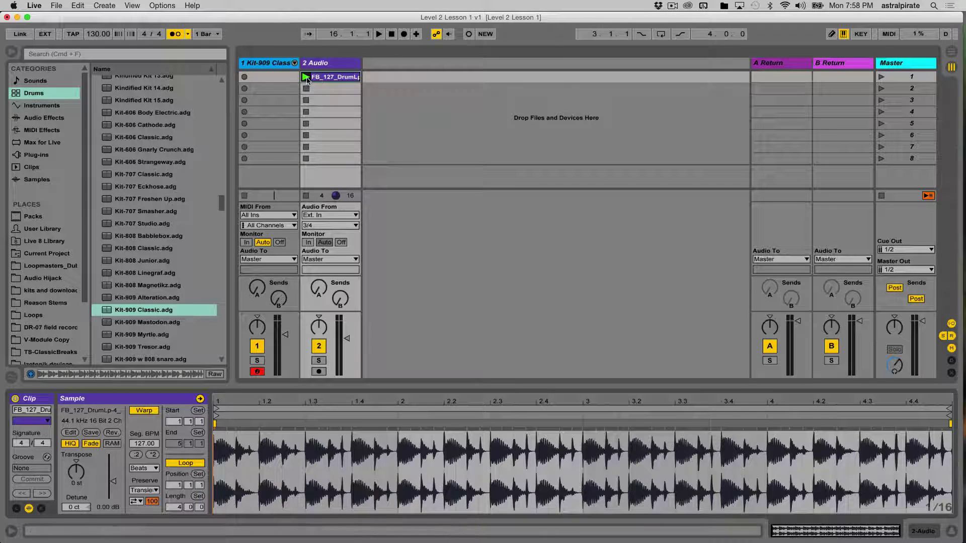
pyautogui.click(305, 77)
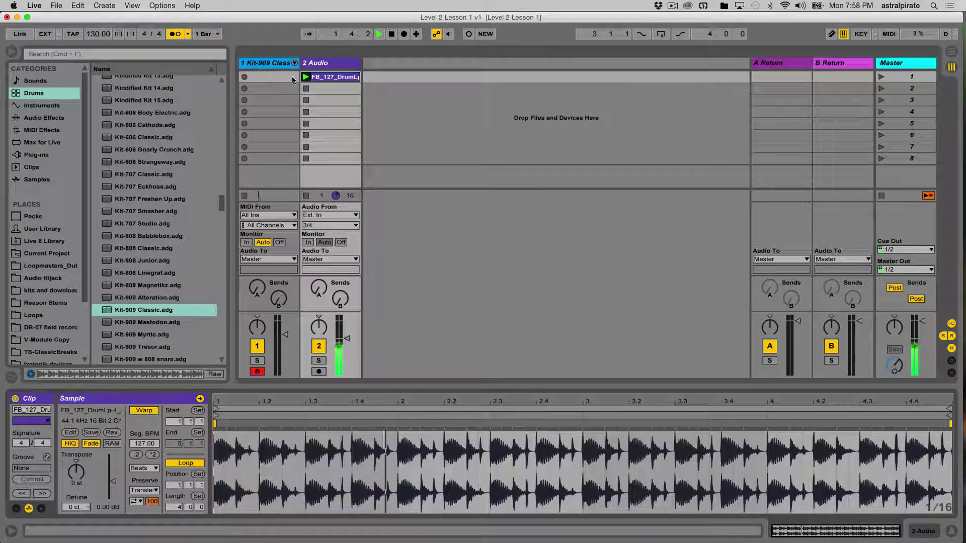
# Create and launch an empty MIDI clip in the Kit-909 Classic track's first slot, and switch the metronome off
pyautogui.click(272, 77)
pyautogui.doubleClick(272, 77)
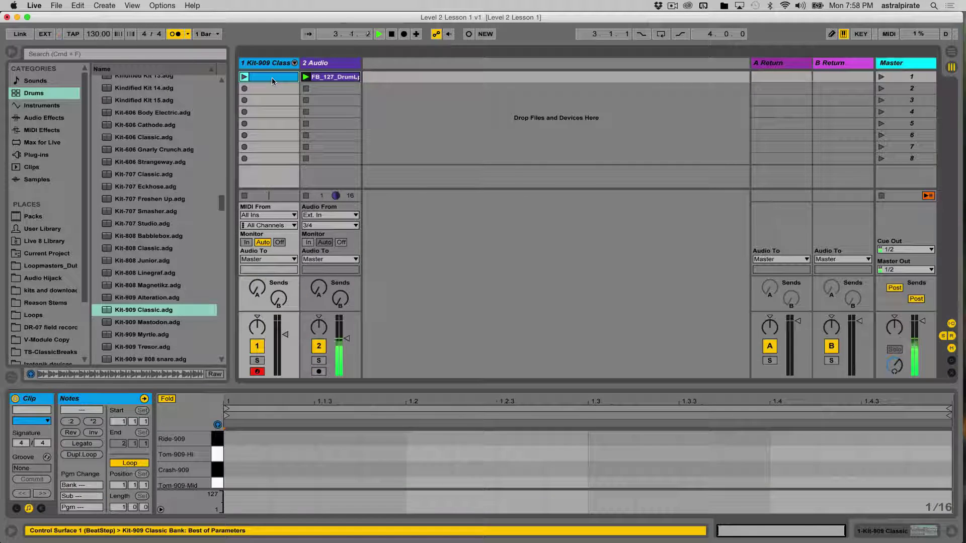
pyautogui.click(244, 77)
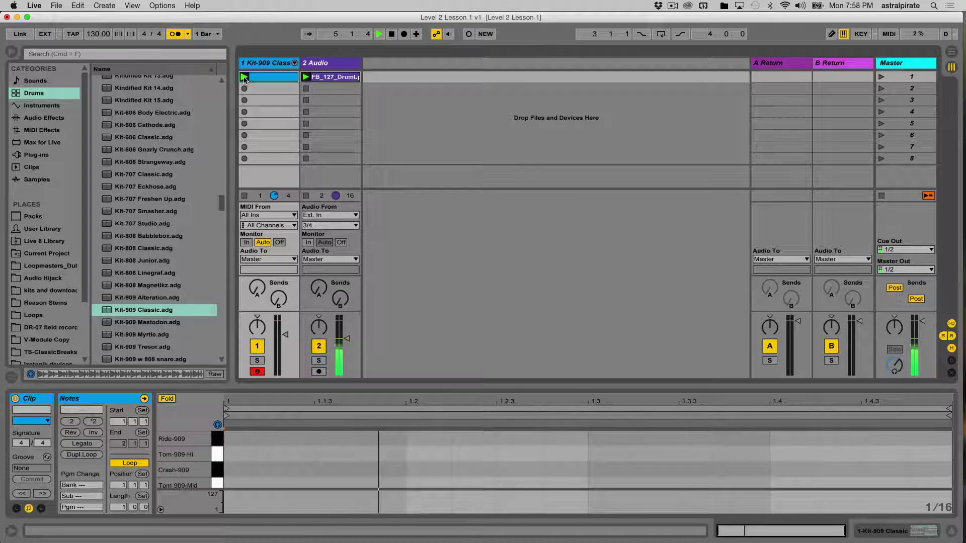
pyautogui.click(177, 34)
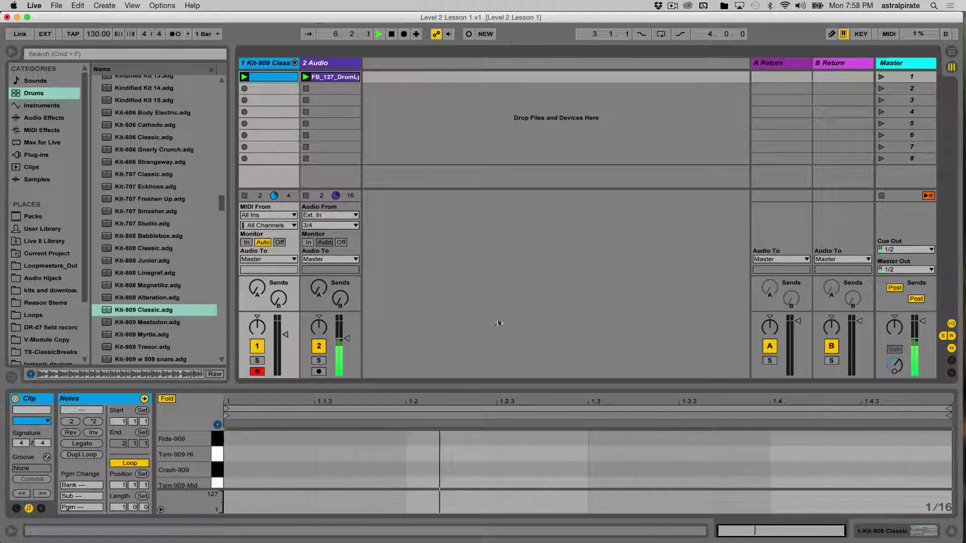
# Enlarge the note editor, draw sixteenth-length Kick-909 notes at 1, 1.2, 1.3 and 1.4, and mute the audio loop track
pyautogui.moveTo(546, 386); pyautogui.dragTo(536, 233)
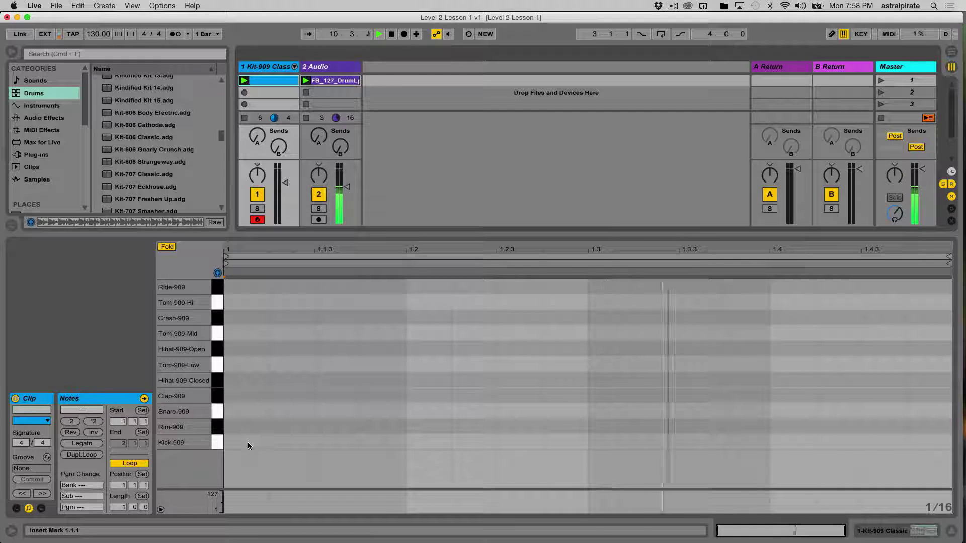
pyautogui.press('b')
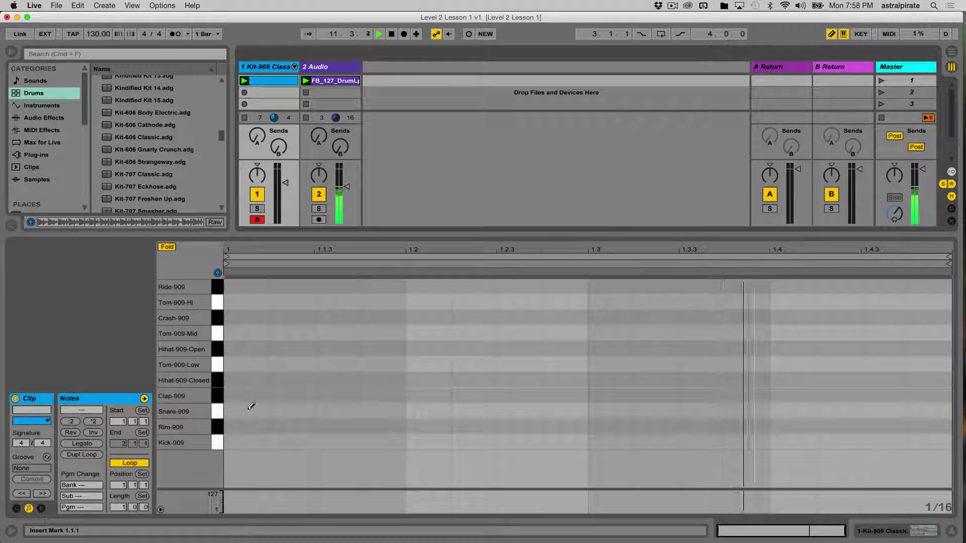
pyautogui.click(246, 439)
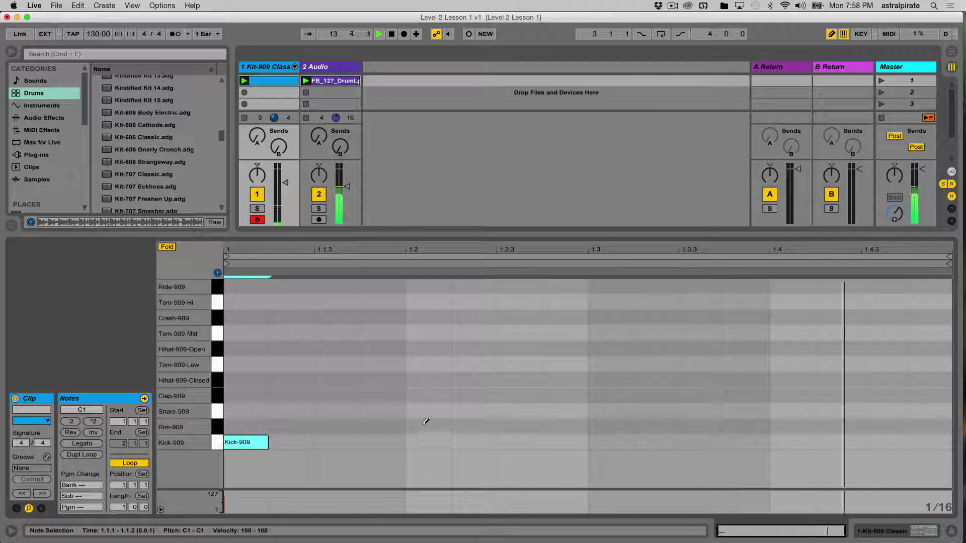
pyautogui.click(425, 442)
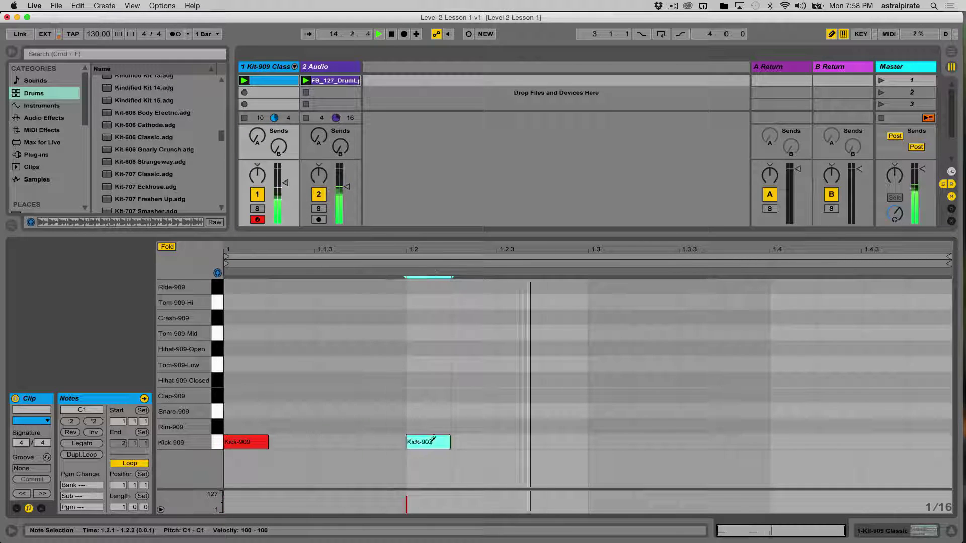
pyautogui.click(611, 442)
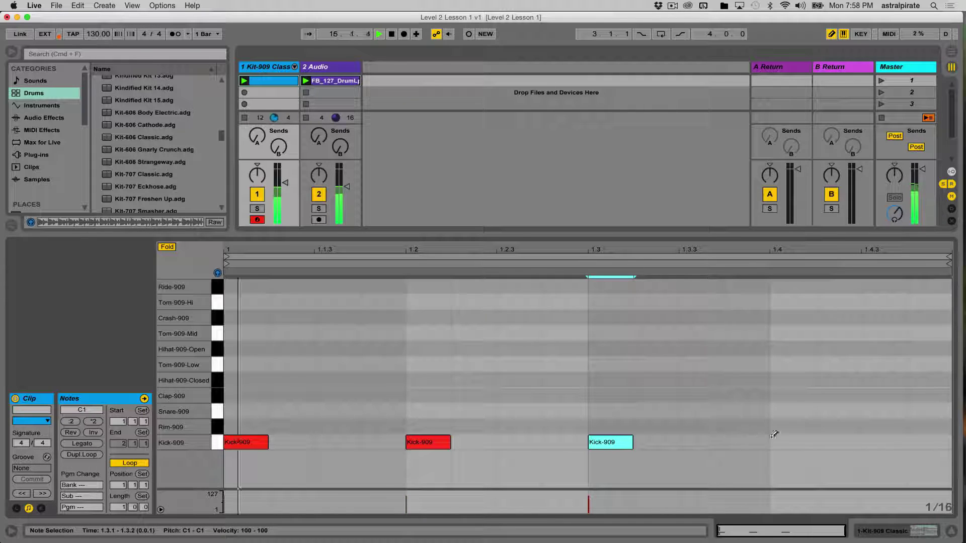
pyautogui.click(792, 442)
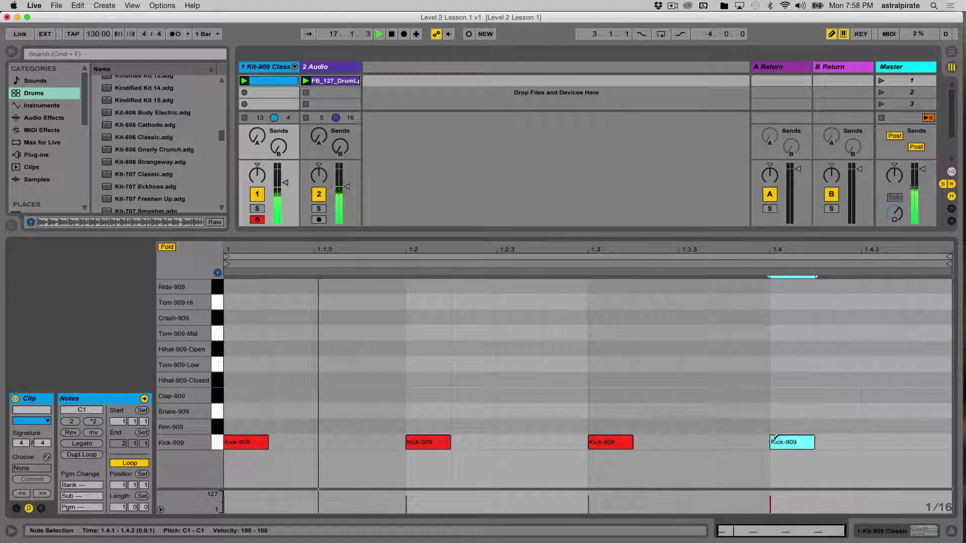
pyautogui.click(319, 194)
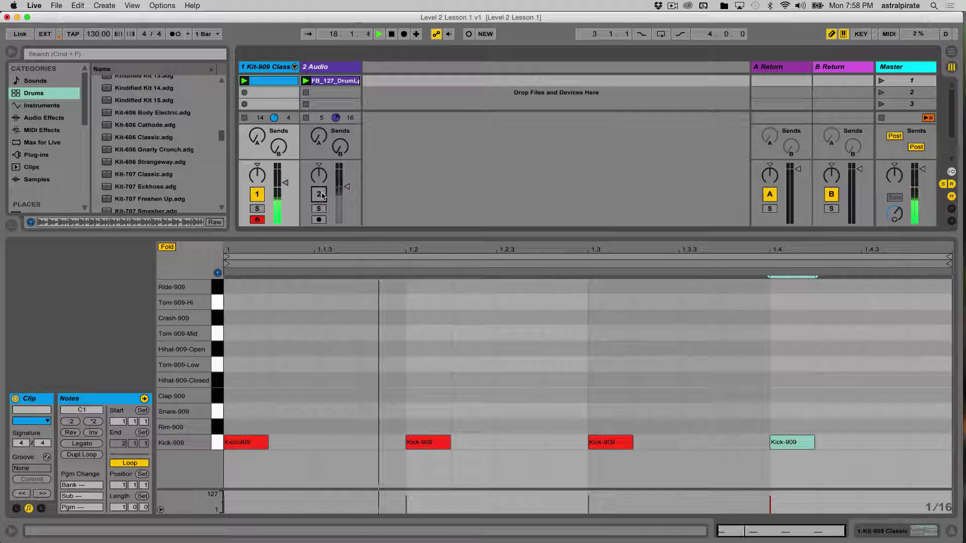
# Set the Kit-909 Classic track volume to -9.0 dB, swap the mute from the audio loop to the 909 track, and reduce the note editor's height
pyautogui.moveTo(285, 180); pyautogui.dragTo(285, 174)
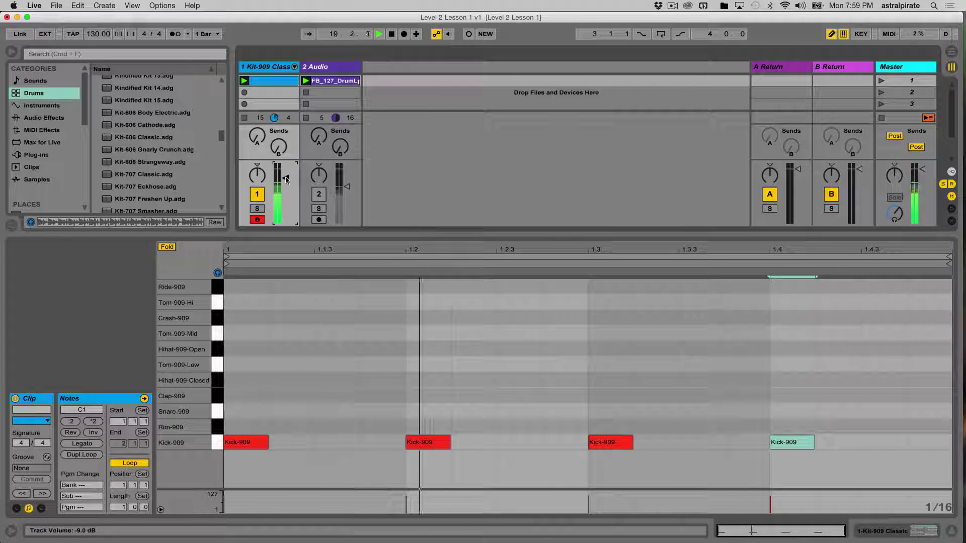
pyautogui.click(317, 195)
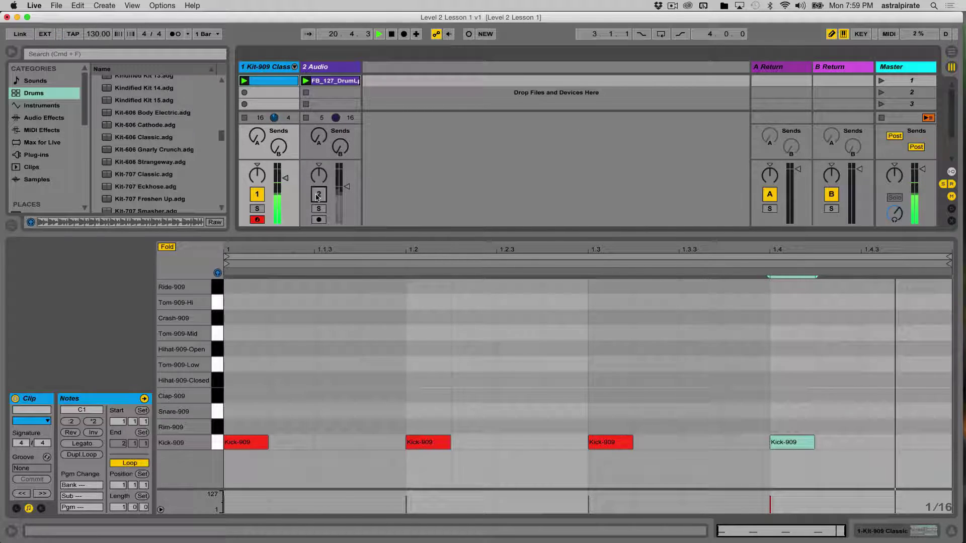
pyautogui.click(259, 196)
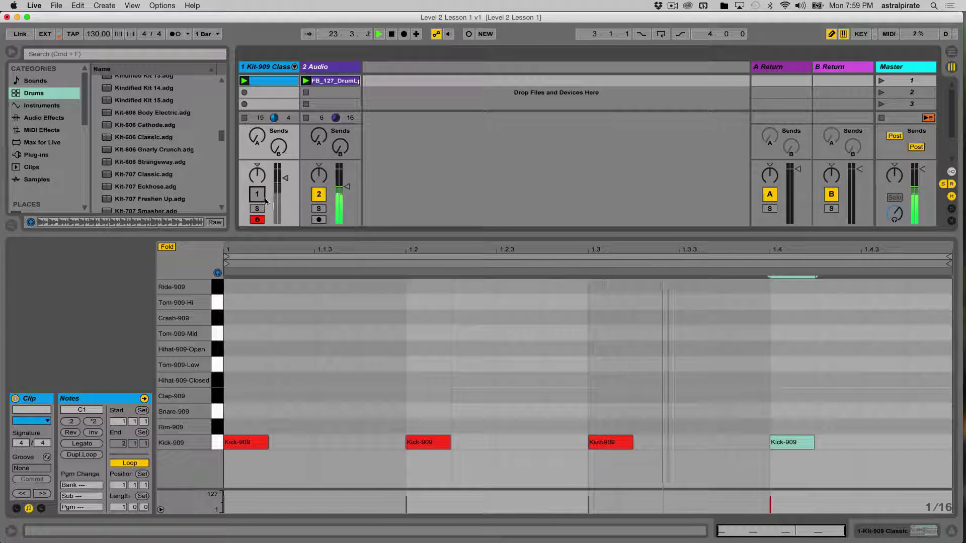
pyautogui.moveTo(308, 232); pyautogui.dragTo(309, 266)
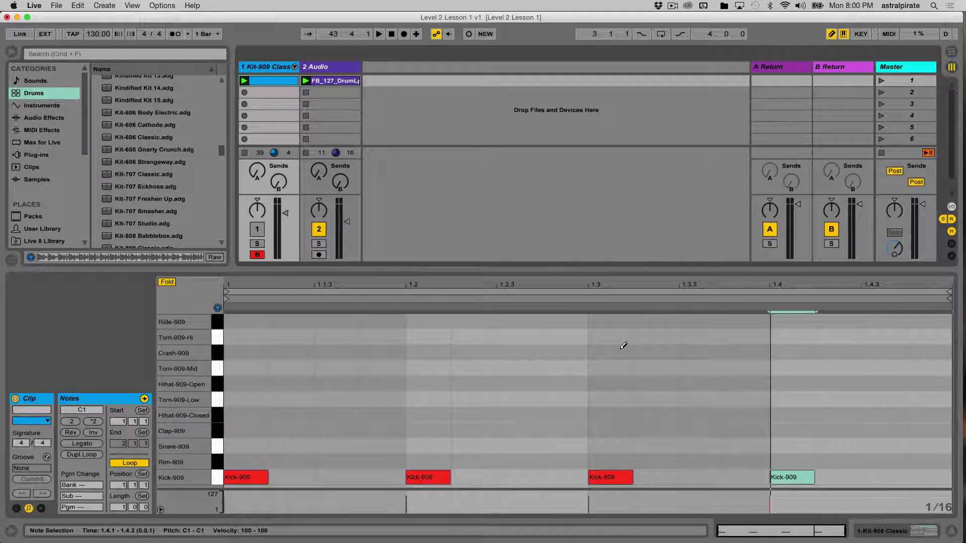
# During playback, draw sixteenth-length Hihat-909-Closed notes at 1.1.3, 1.2.3, 1.3.3 and 1.4.3, and unmute the 909 track
pyautogui.press('space')
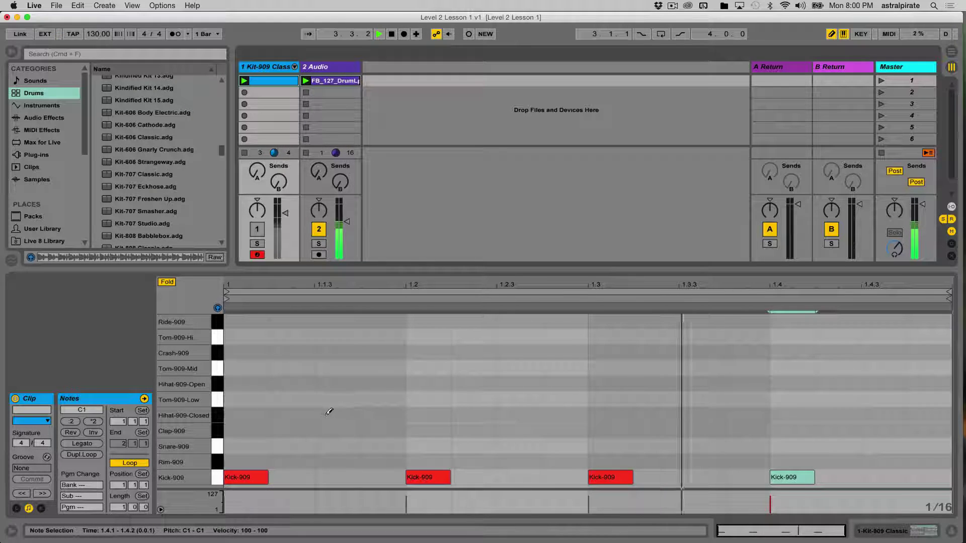
pyautogui.click(336, 414)
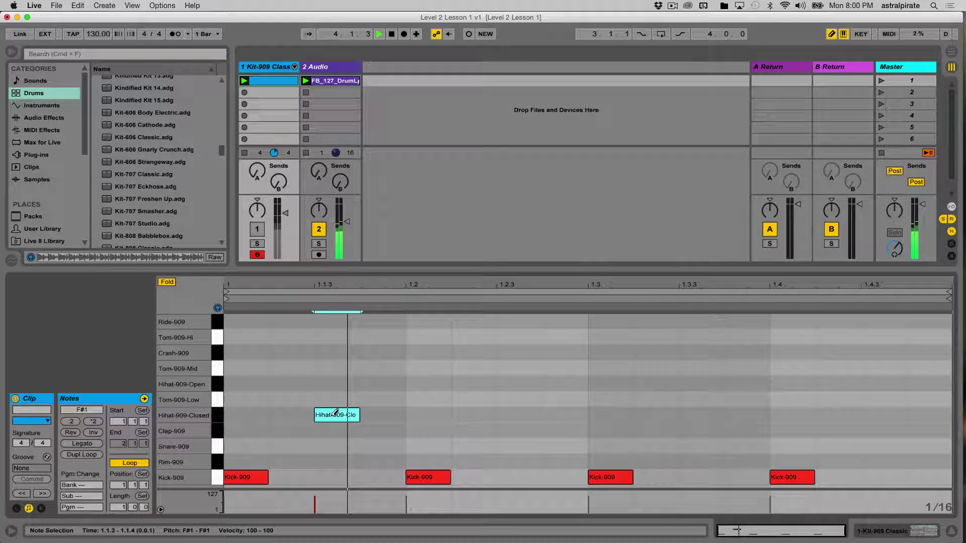
pyautogui.click(519, 415)
pyautogui.click(257, 229)
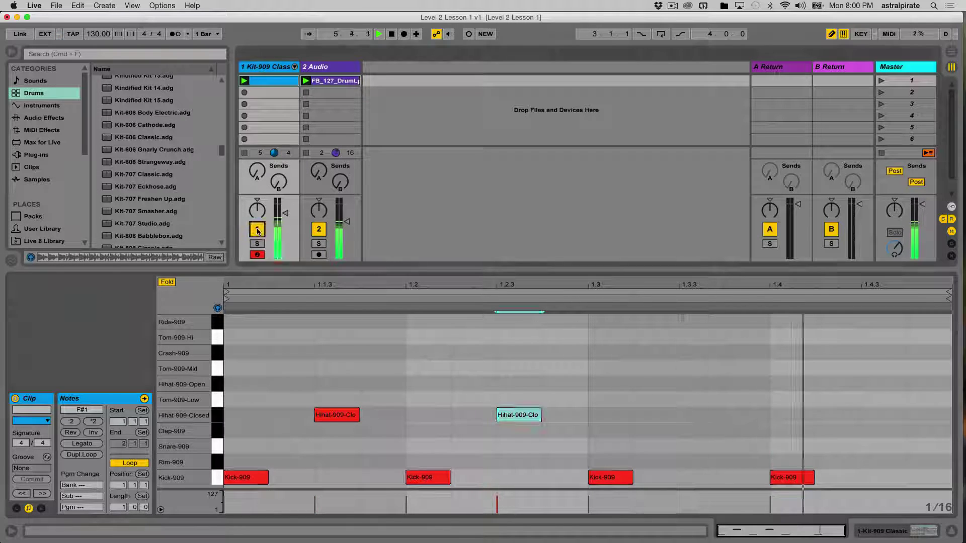
pyautogui.click(697, 415)
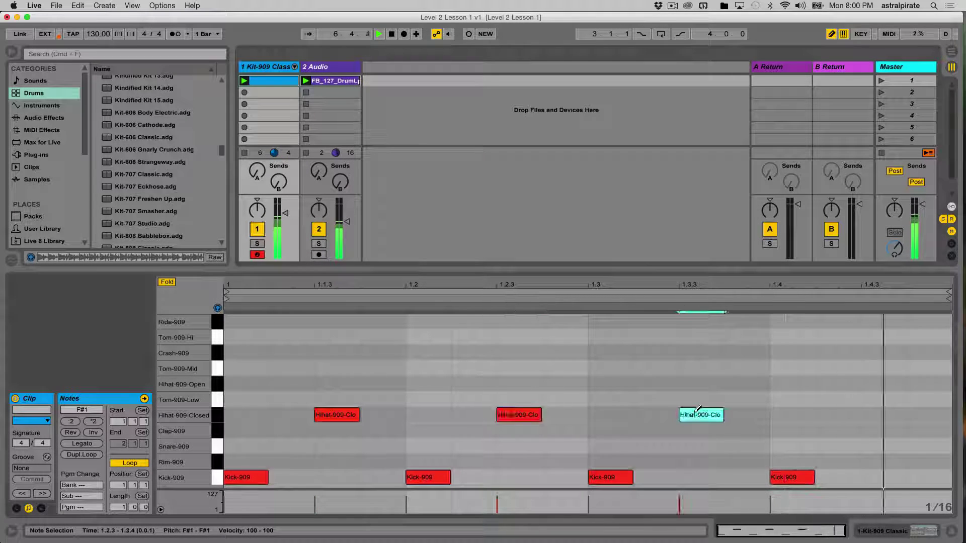
pyautogui.click(878, 414)
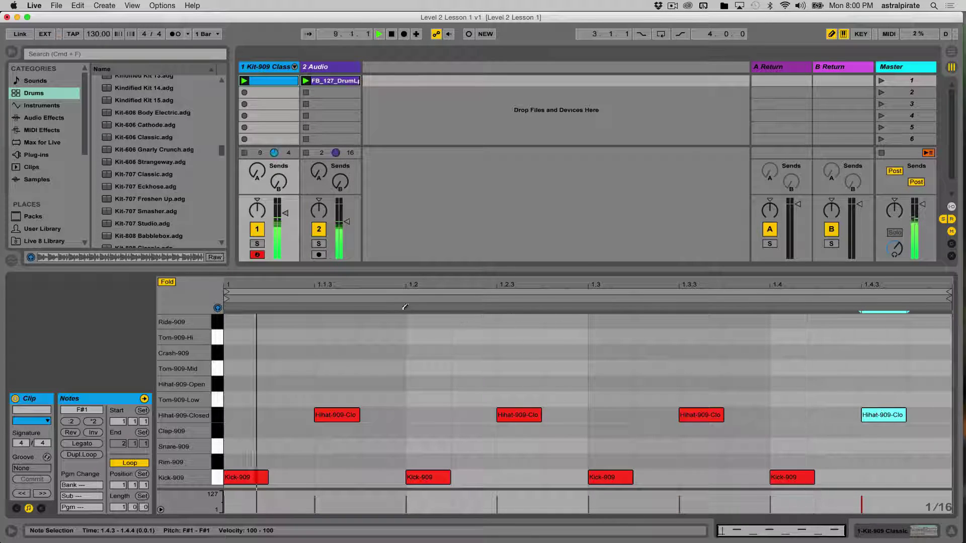
# Compare the kick and hi-hat pattern with the reference loop by alternating the track mutes, finishing with only the 909 track audible
pyautogui.click(318, 230)
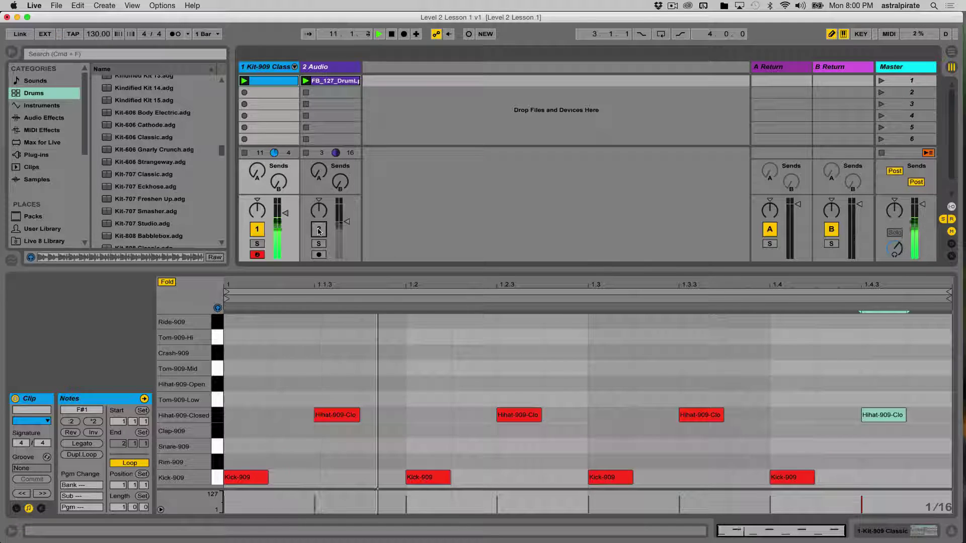
pyautogui.click(318, 230)
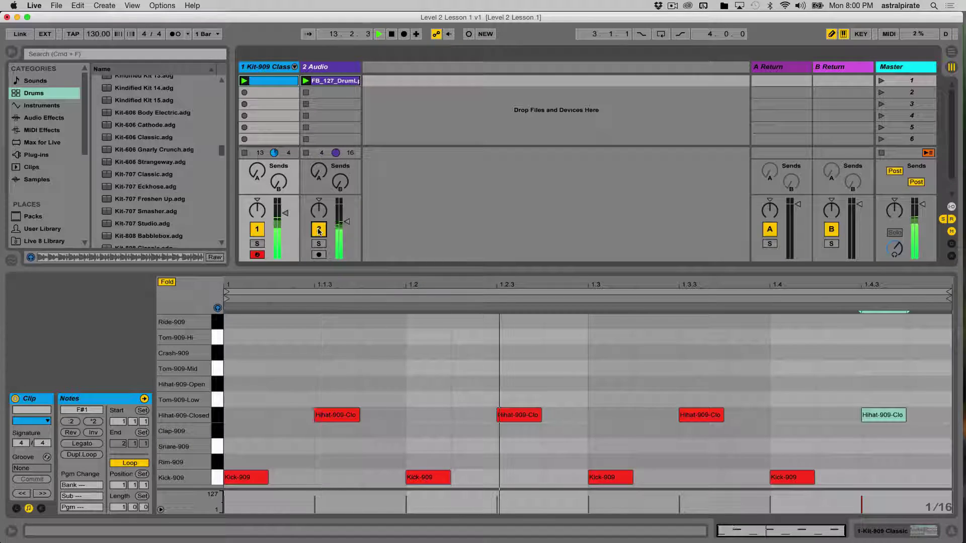
pyautogui.click(257, 229)
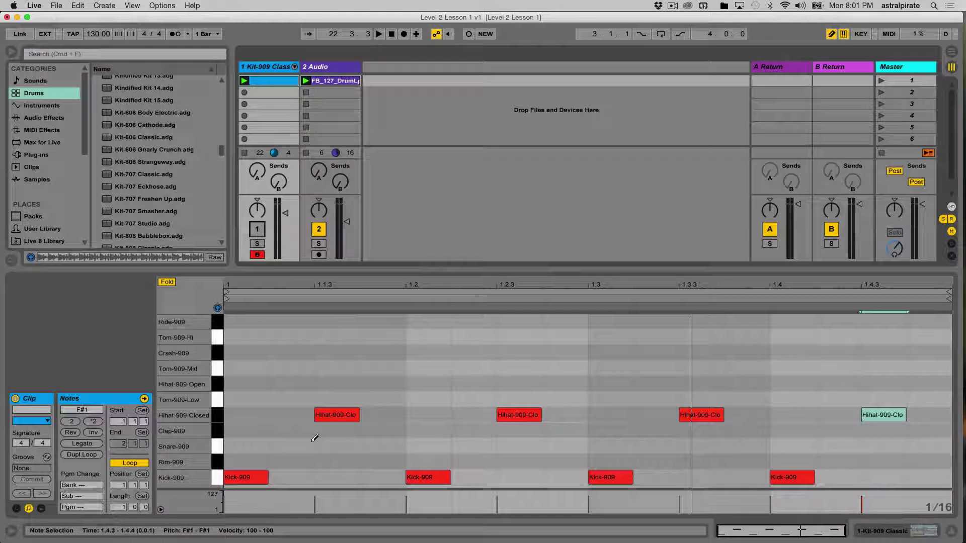
pyautogui.press('space')
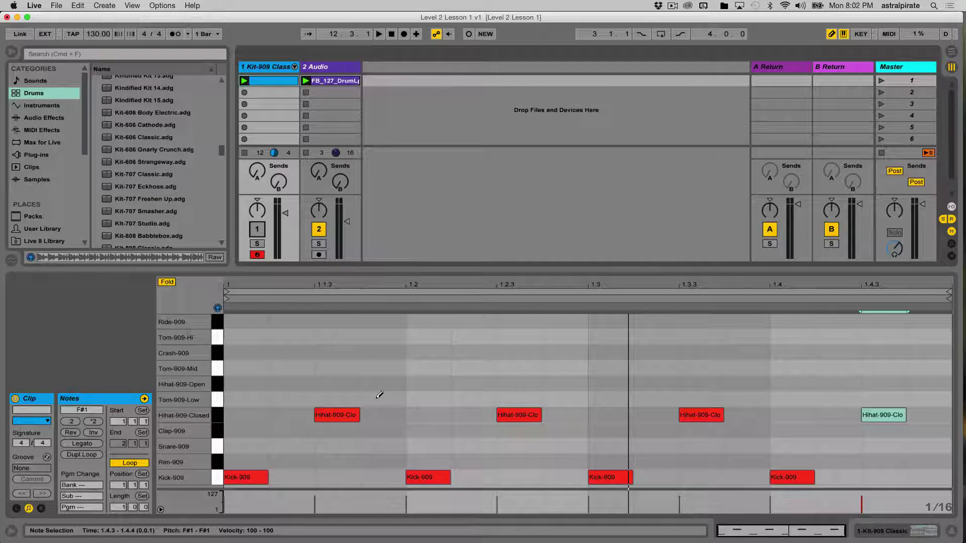
pyautogui.press('space')
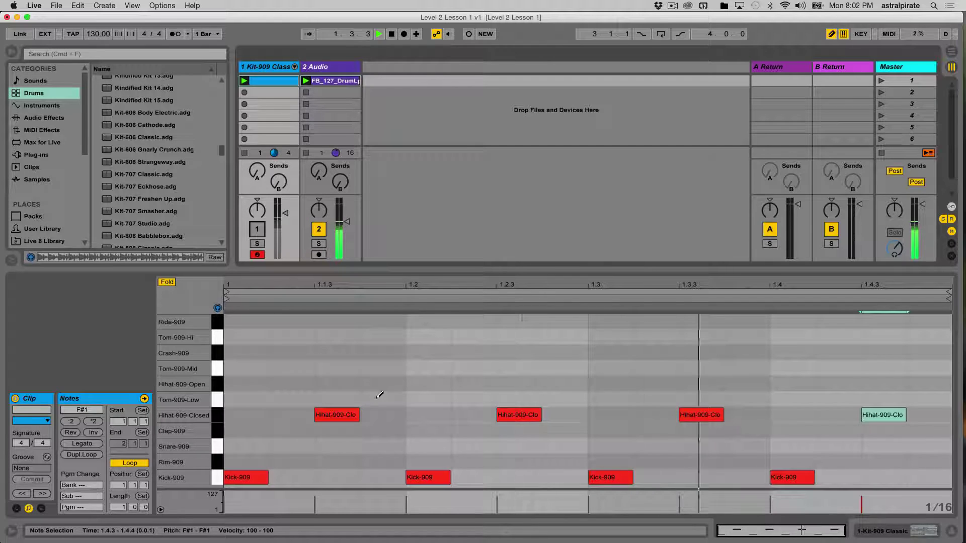
pyautogui.click(257, 229)
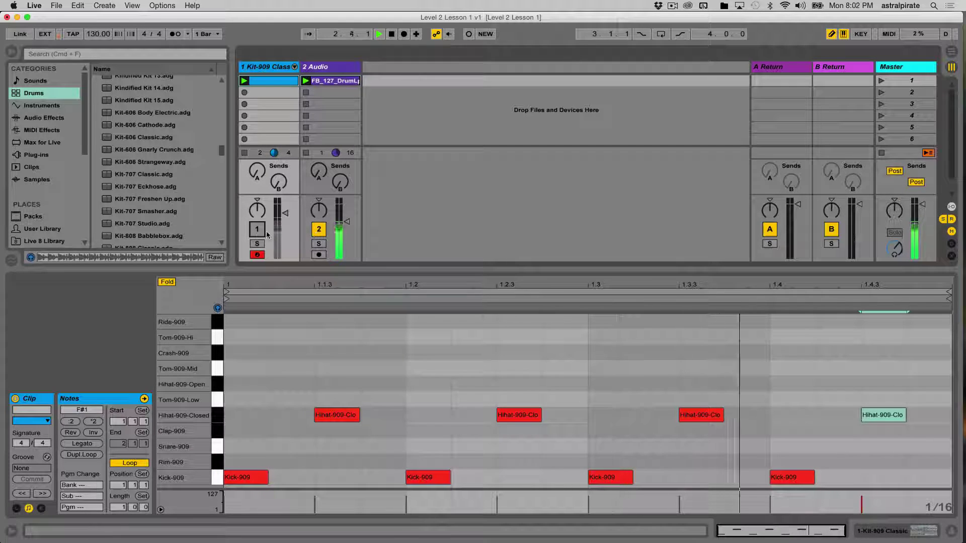
pyautogui.click(319, 229)
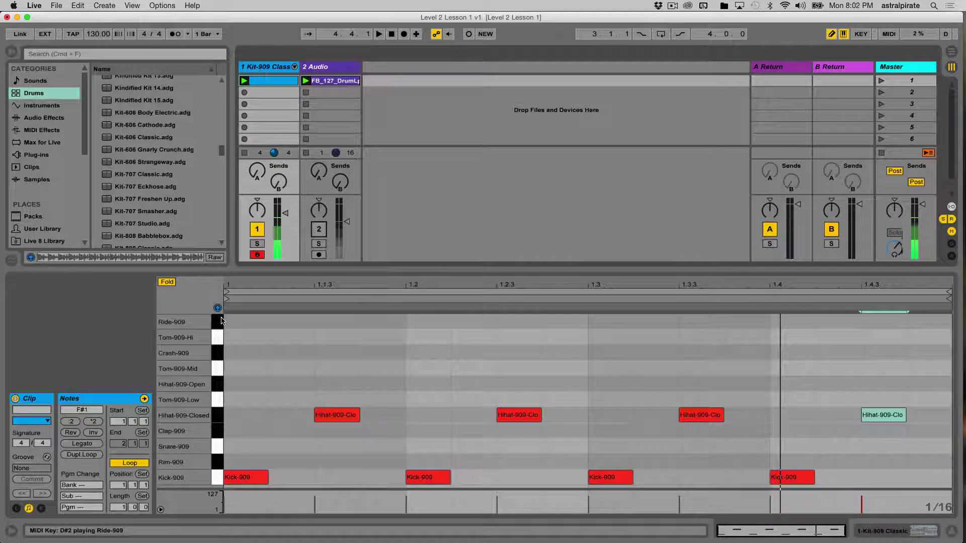
# Audition the closed hi-hat and clap sounds from the note editor's piano keys
pyautogui.press('super+a')
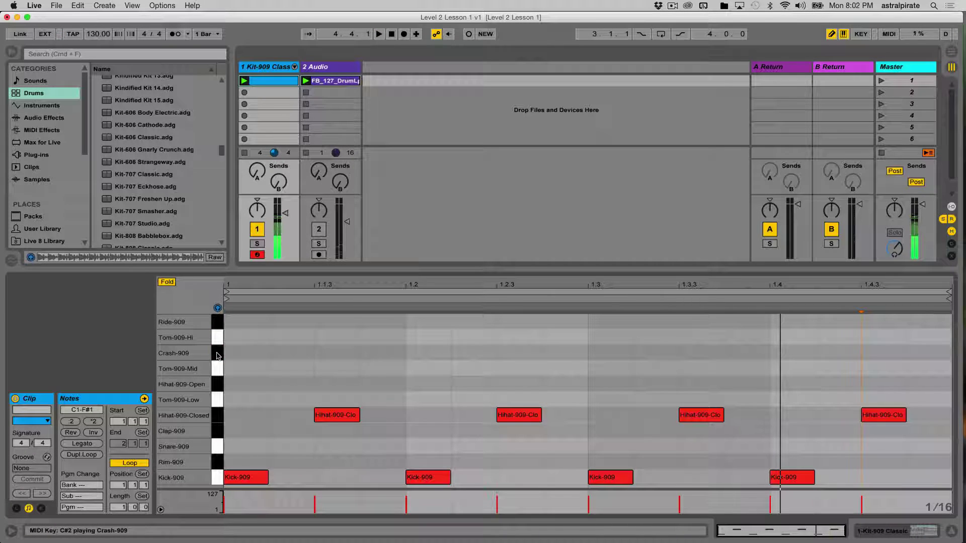
pyautogui.click(218, 417)
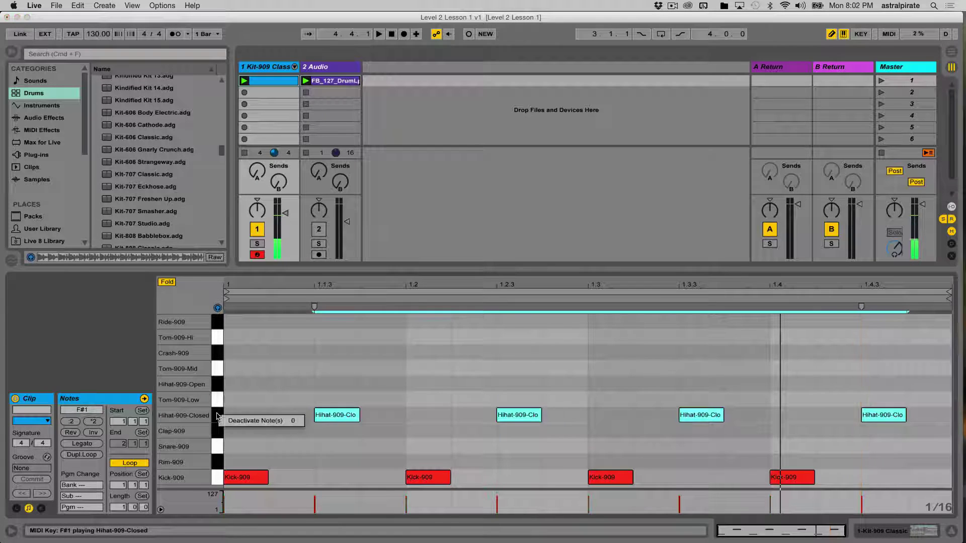
pyautogui.click(218, 433)
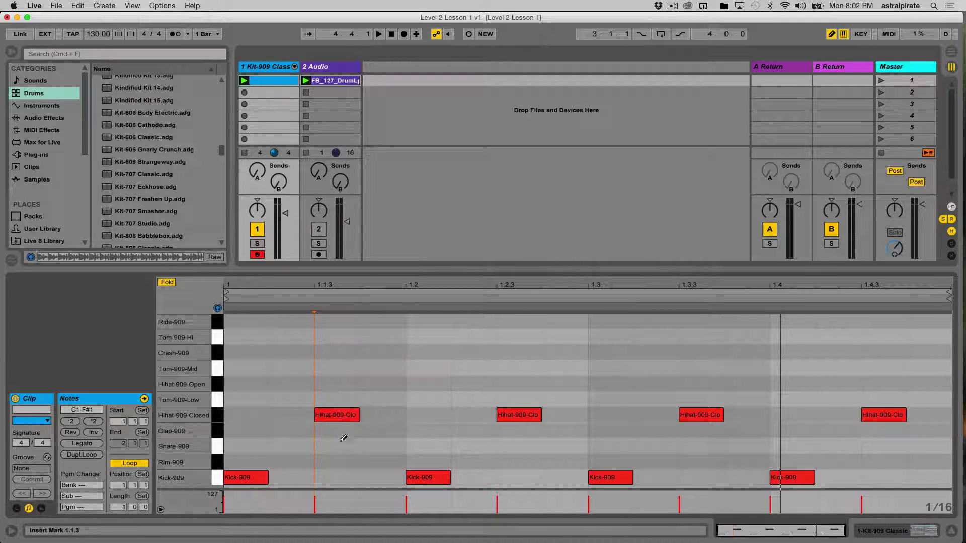
# During playback, draw pairs of sixteenth-length Rim-909 notes at 1.1.3–1.1.4, 1.2.3–1.2.4, 1.3.3–1.3.4 and 1.4.3–1.4.4
pyautogui.press('space')
pyautogui.click(358, 462)
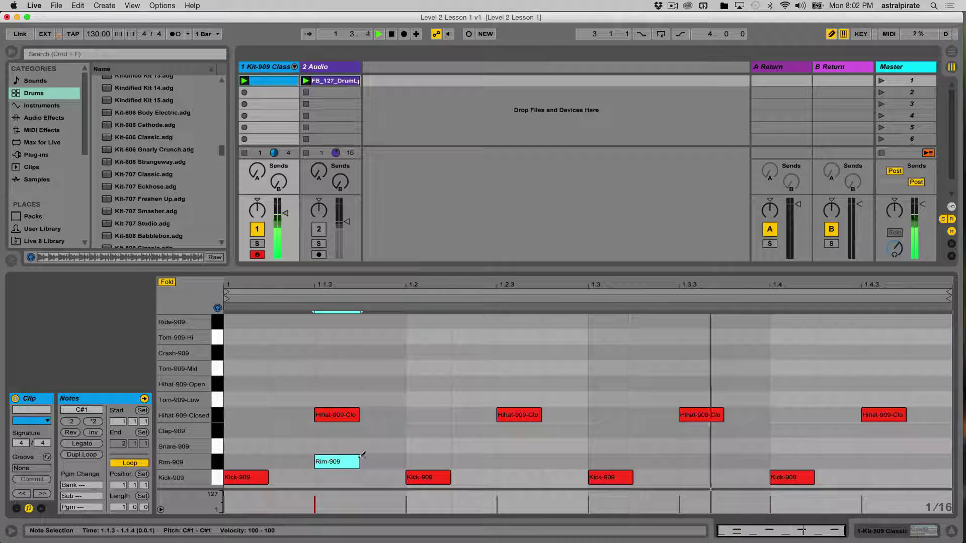
pyautogui.click(373, 462)
pyautogui.moveTo(503, 461); pyautogui.dragTo(561, 461)
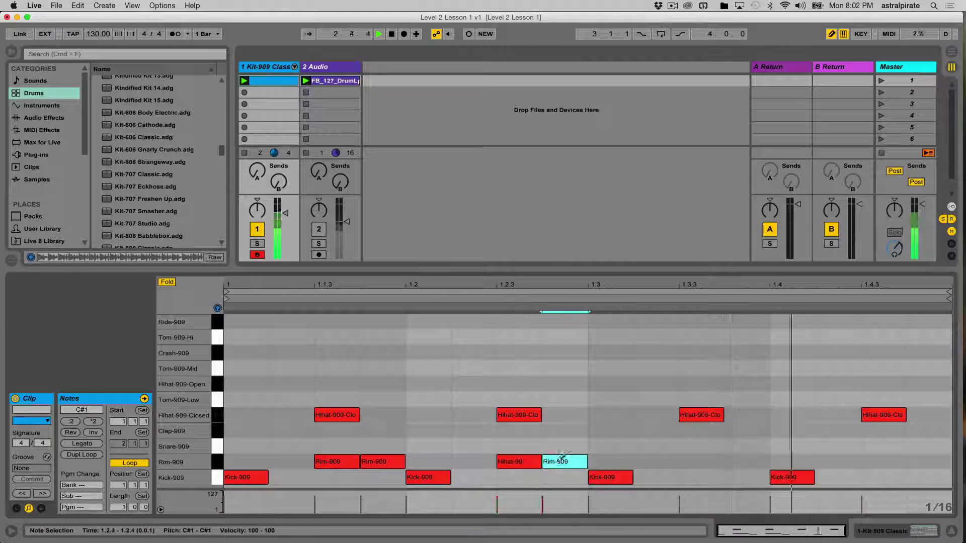
pyautogui.moveTo(692, 460); pyautogui.dragTo(743, 460)
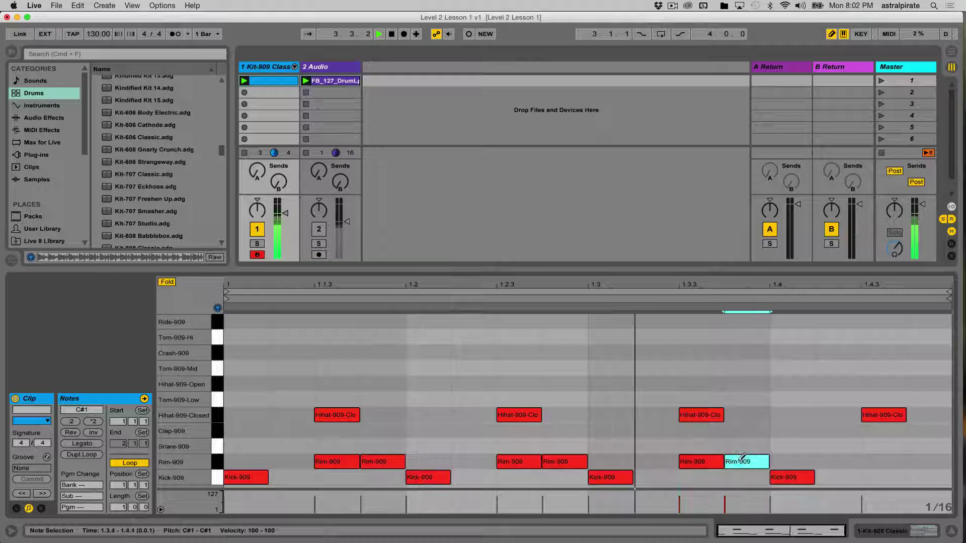
pyautogui.click(875, 461)
pyautogui.click(921, 461)
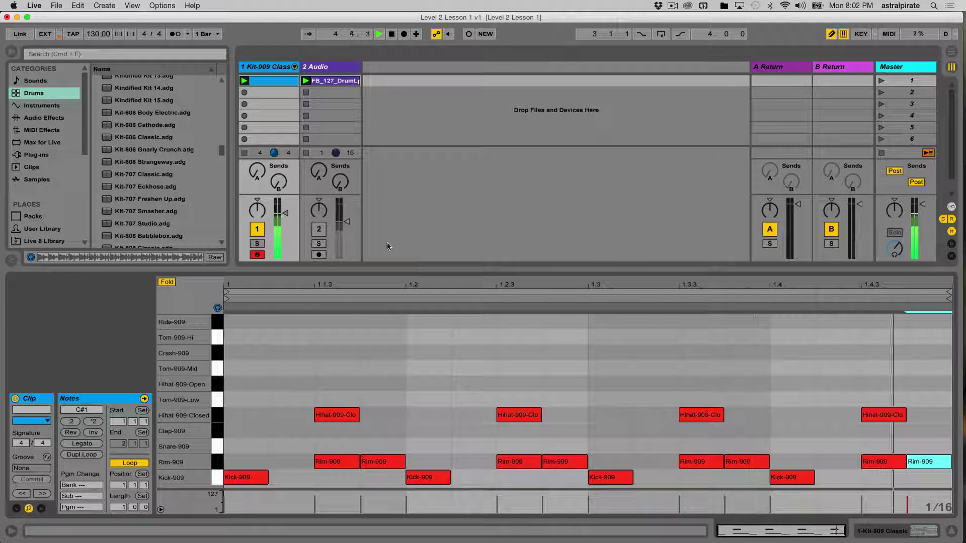
# Lower the Kit-909 Classic track volume to -13.0 dB and compare it with the reference loop by toggling mutes, leaving both tracks unmuted
pyautogui.click(319, 230)
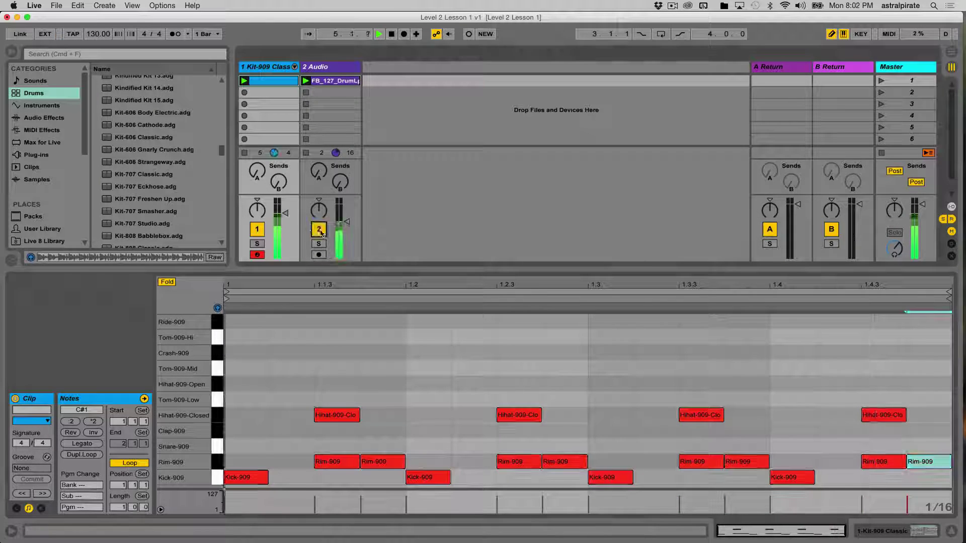
pyautogui.moveTo(279, 217); pyautogui.dragTo(279, 221)
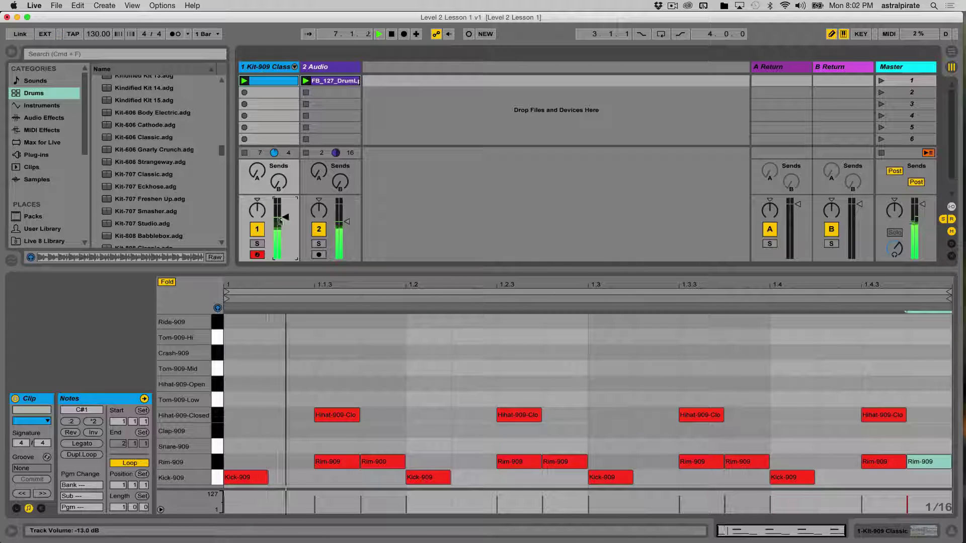
pyautogui.click(257, 230)
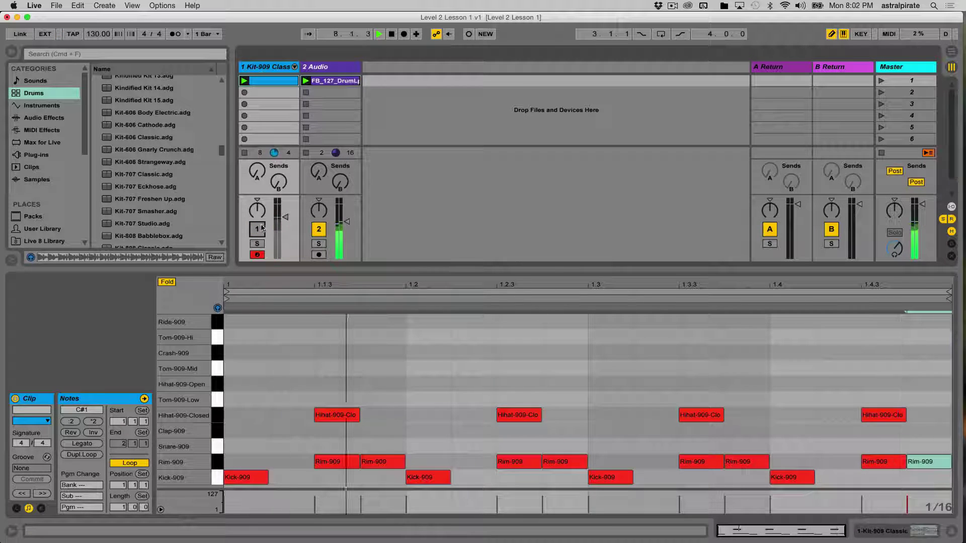
pyautogui.click(257, 229)
pyautogui.click(319, 230)
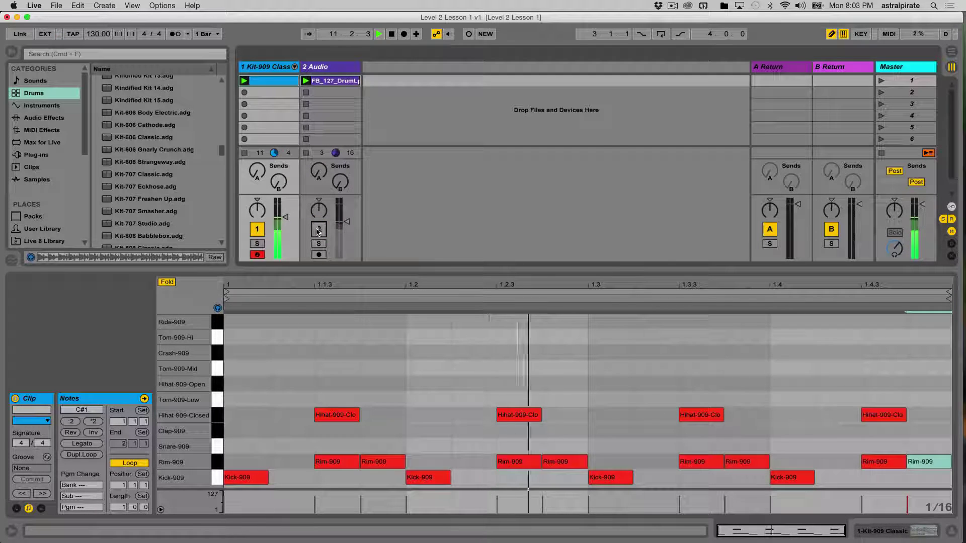
pyautogui.click(318, 229)
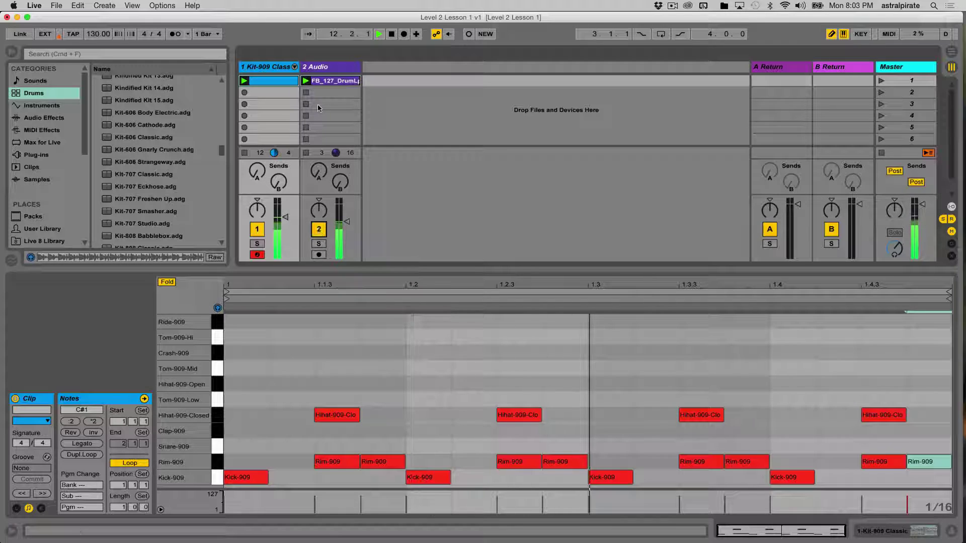
# Stop playback and examine the reference drum loop's waveform alongside the 909 clip's notes, finishing on the audio clip
pyautogui.click(332, 80)
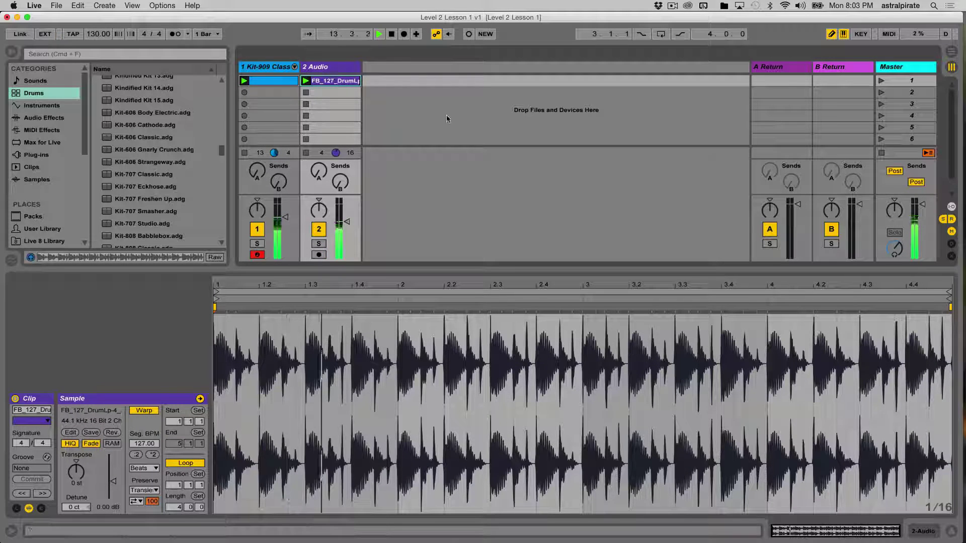
pyautogui.press('space')
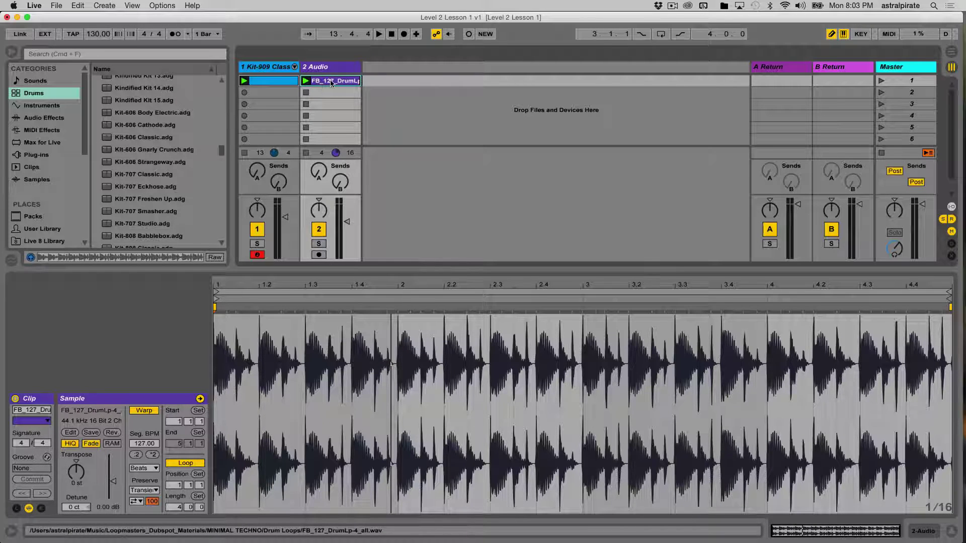
pyautogui.click(267, 68)
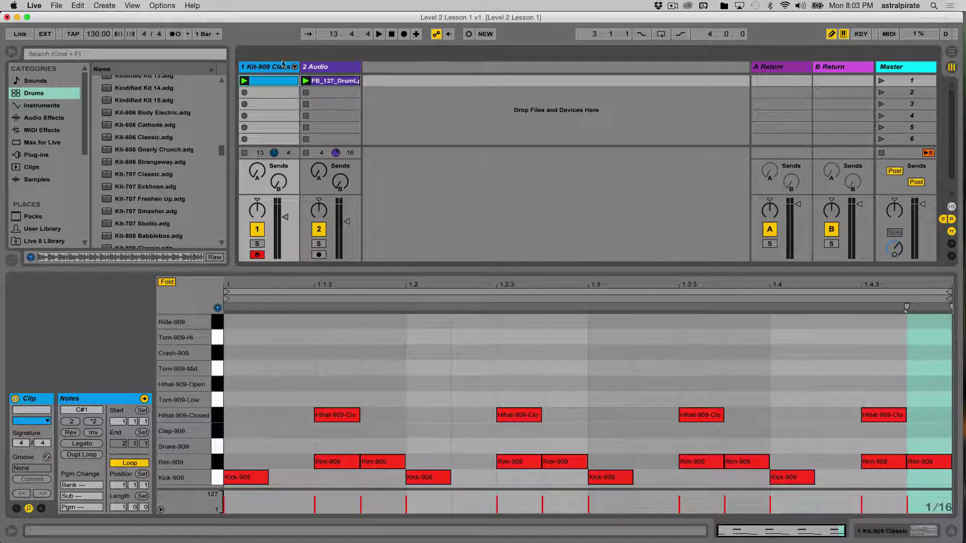
pyautogui.click(331, 83)
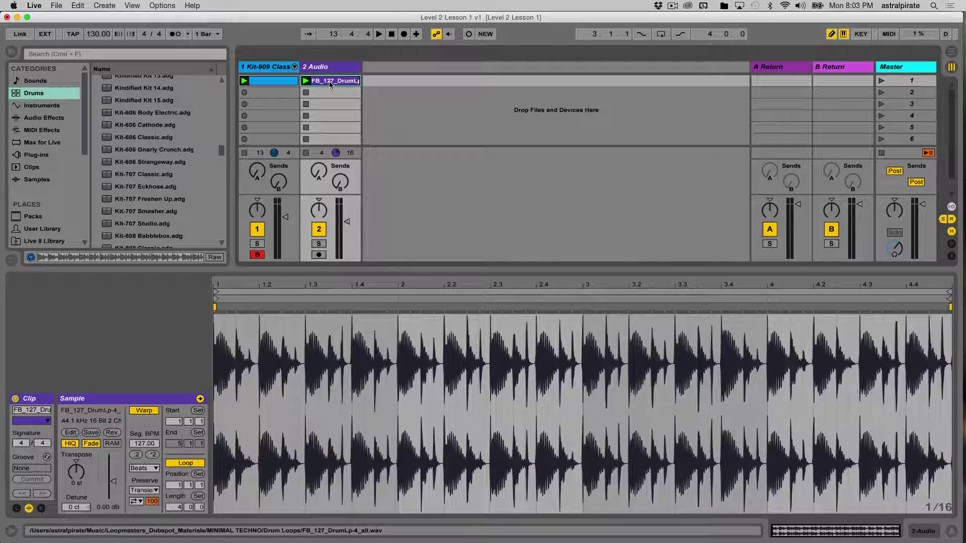